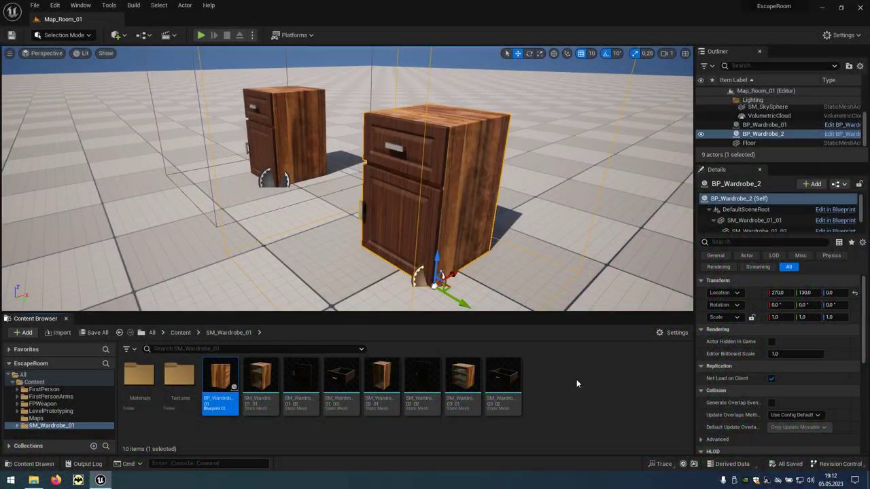
Create a new Blueprint Class with the Actor parent, named BP_Wardrobe_02
right_click(576, 381)
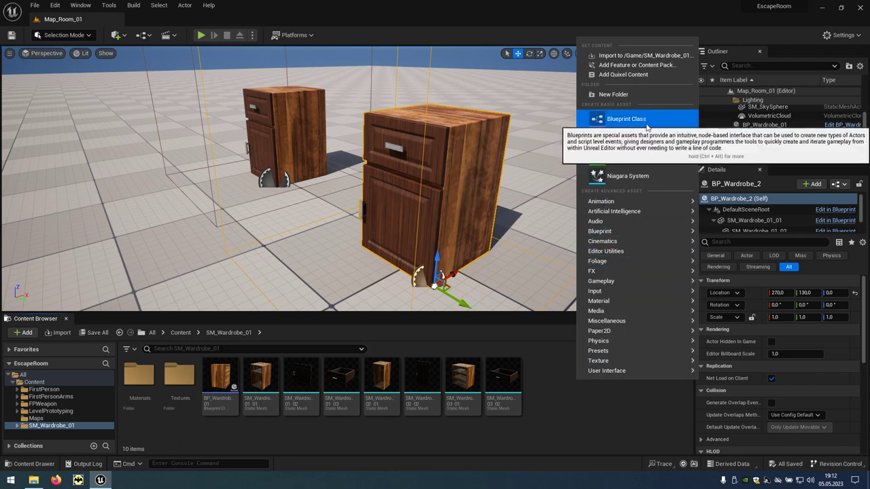
left_click(624, 123)
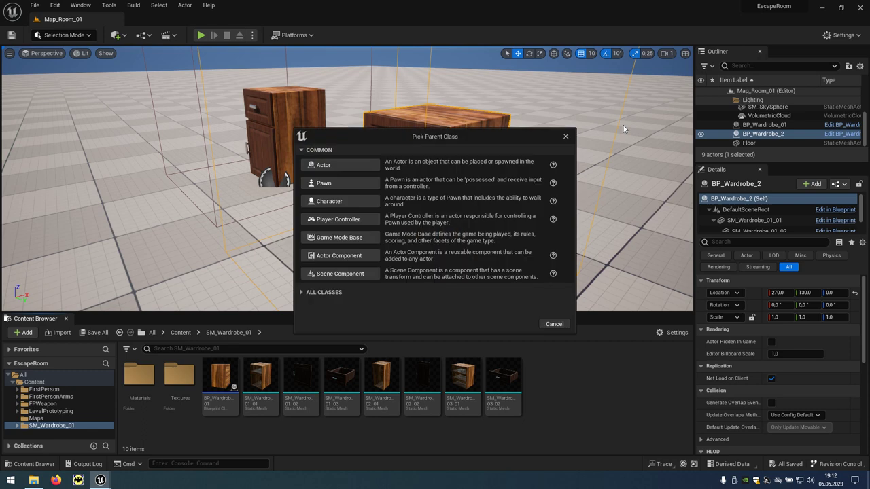
left_click(331, 167)
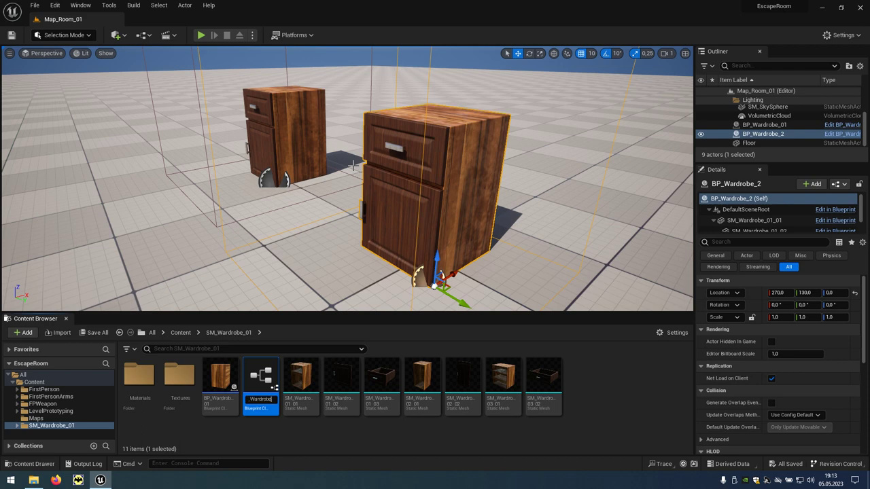
key("Return")
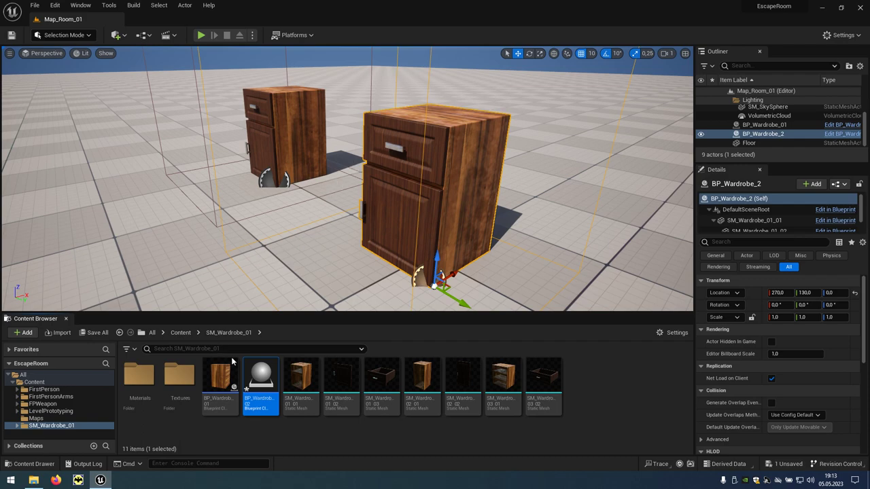
In BP_Wardrobe_02, add the SM_Wardrobe_02_01 body mesh and attach SM_Wardrobe_02_02 beneath it
double_click(260, 396)
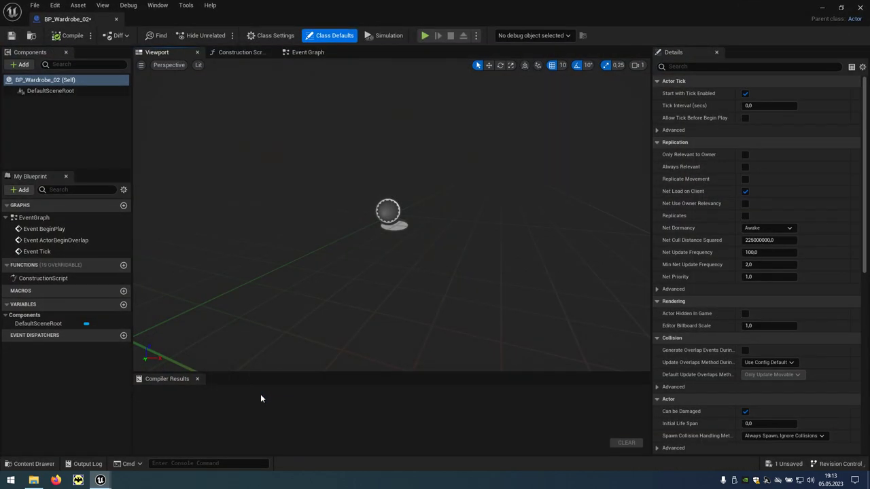
left_click(840, 8)
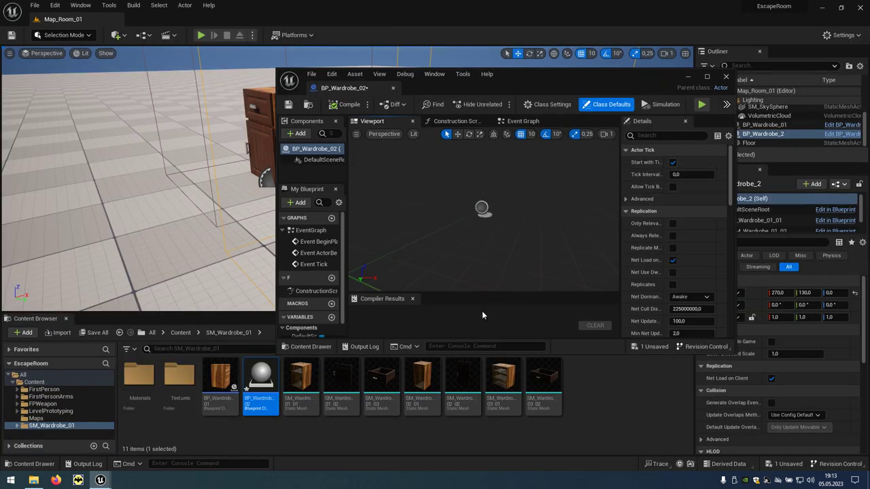
left_click_drag(422, 378, 469, 223)
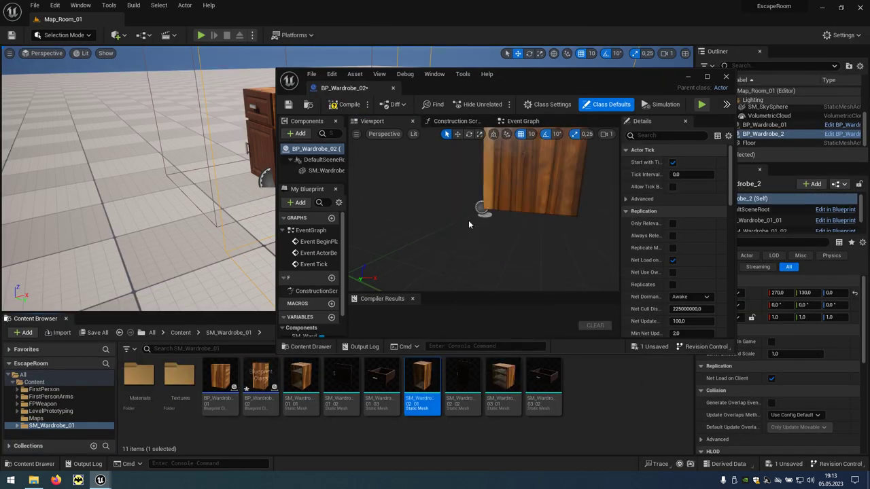
left_click(501, 186)
key("f")
left_click_drag(447, 236, 489, 238, "alt")
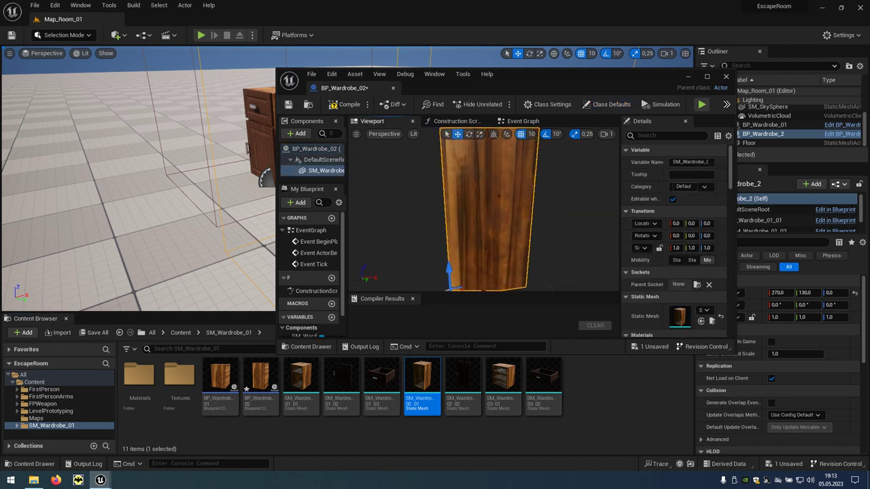
left_click(333, 173)
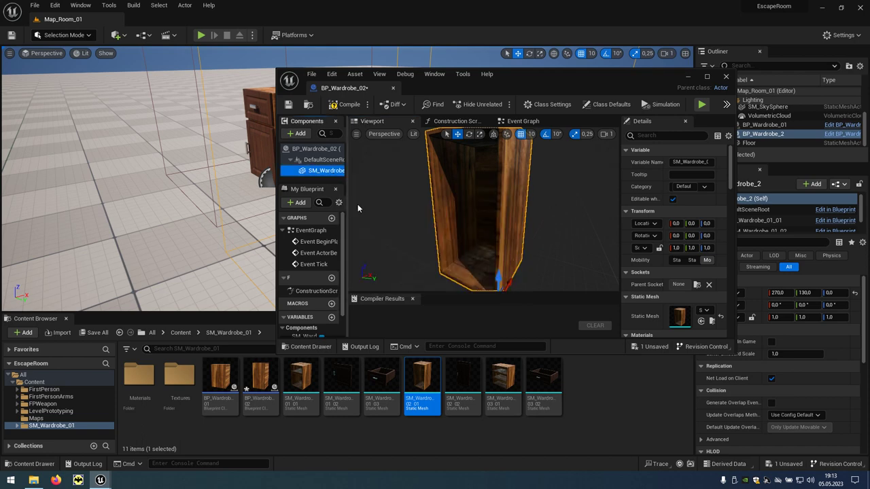
mouse_move(463, 382)
left_mouse_down()
mouse_move(426, 299)
mouse_move(441, 239)
left_mouse_up()
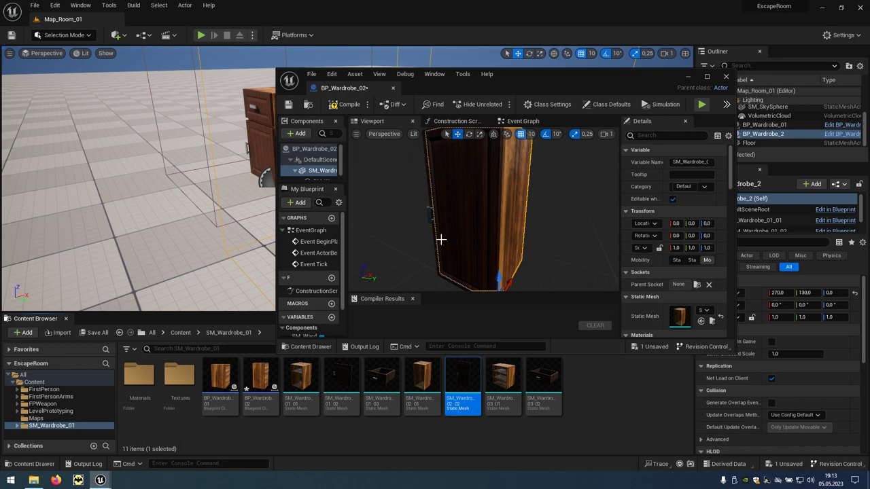
Open BP_Wardrobe_01's Event Graph full-screen, showing the F key and Flip Flop nodes
left_click(231, 404)
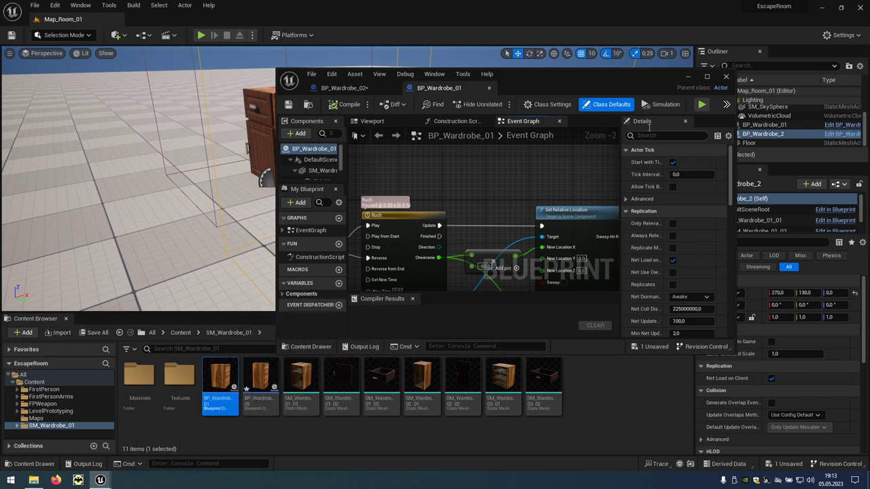
left_click(708, 78)
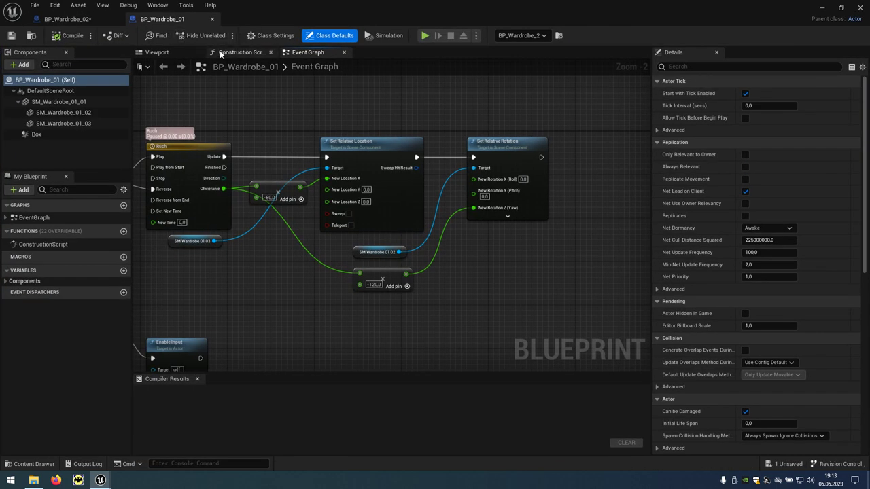
right_click_drag(306, 97, 421, 99)
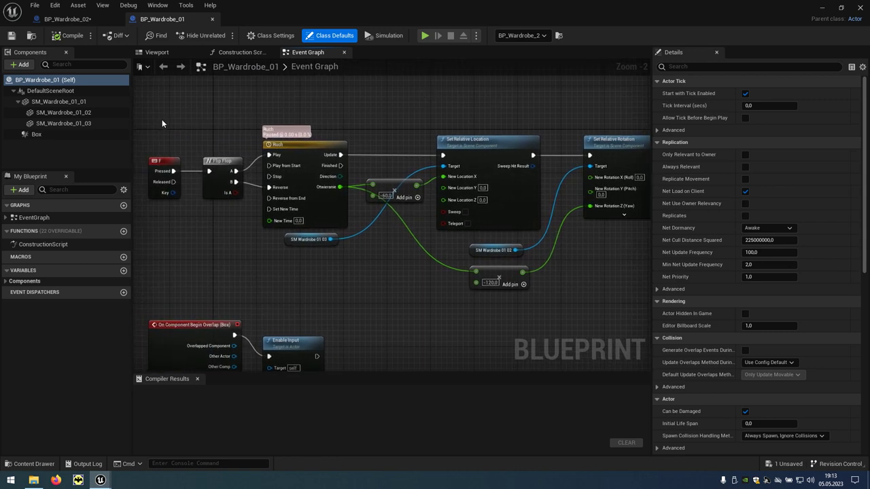
Select the F key, Flip Flop, Ruch timeline, -120 Add, Set Relative Rotation and overlap input nodes, then copy them
left_click_drag(176, 152, 335, 199)
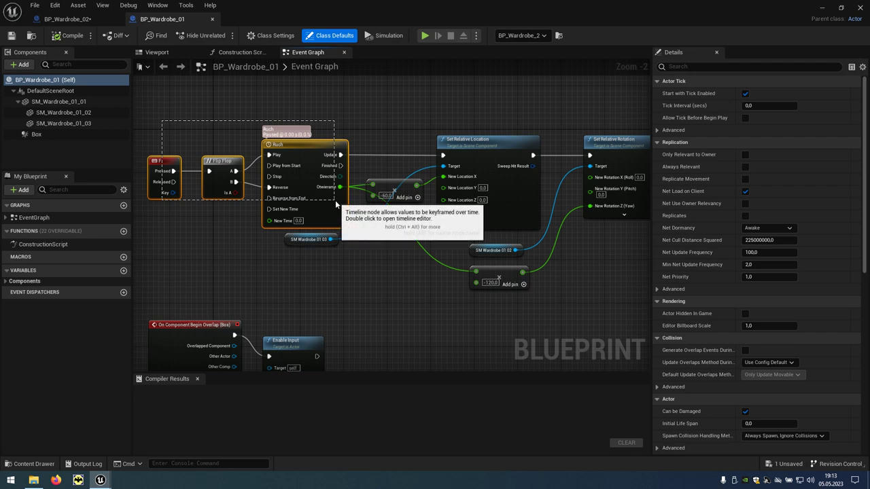
left_click_drag(500, 313, 532, 291)
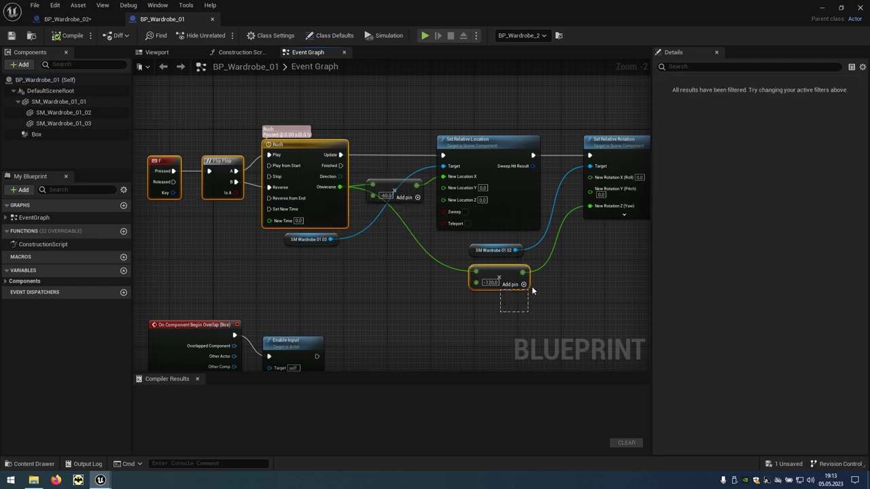
left_click(611, 174, "ctrl")
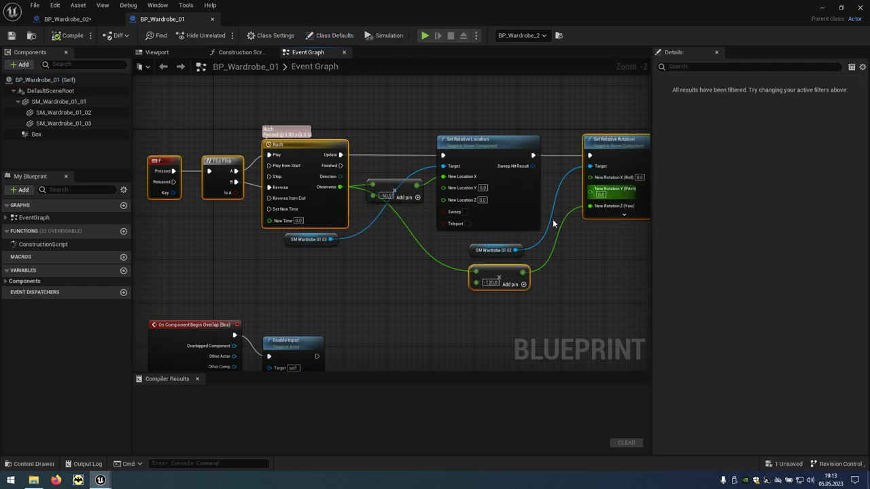
right_click_drag(384, 311, 413, 195)
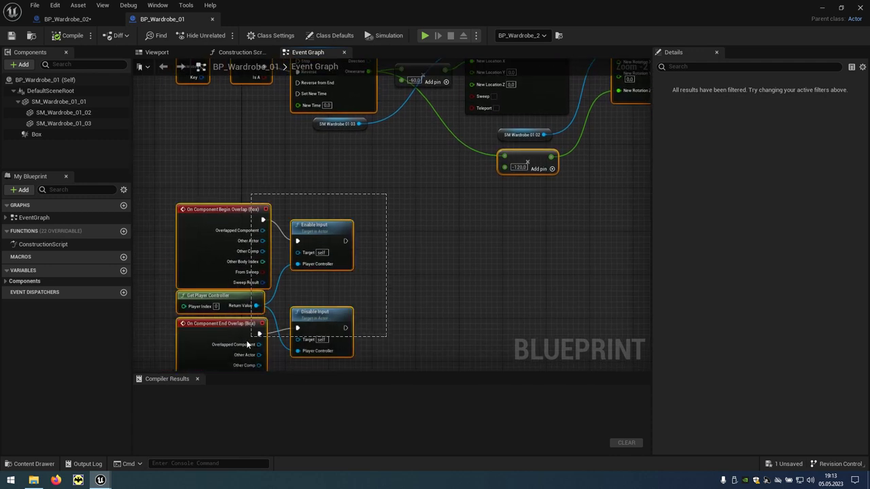
left_click_drag(388, 198, 178, 350, "ctrl")
right_click(334, 232)
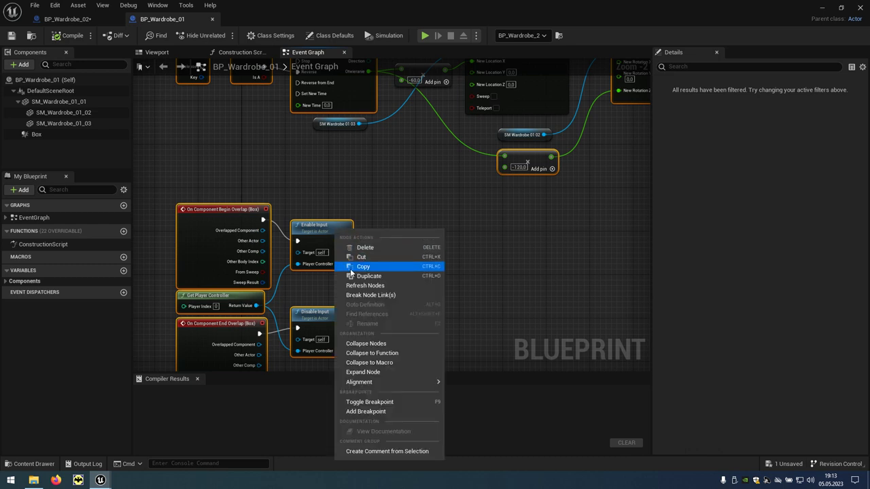
left_click(373, 269)
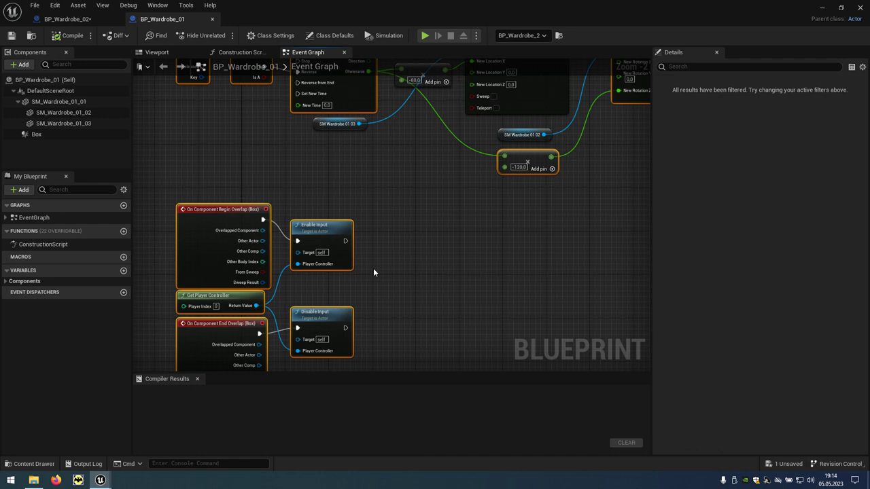
Swap BP_Wardrobe_02's three default events for the pasted F-key and overlap nodes, then compile
left_click(79, 25)
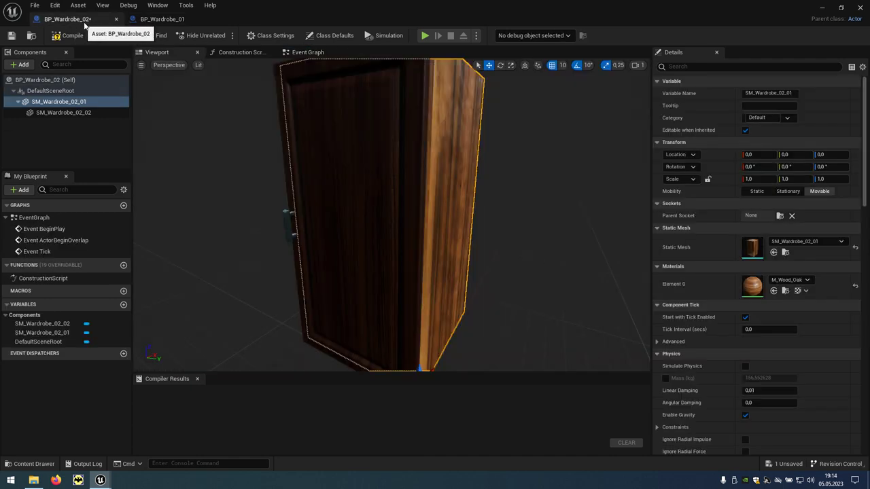
left_click(311, 54)
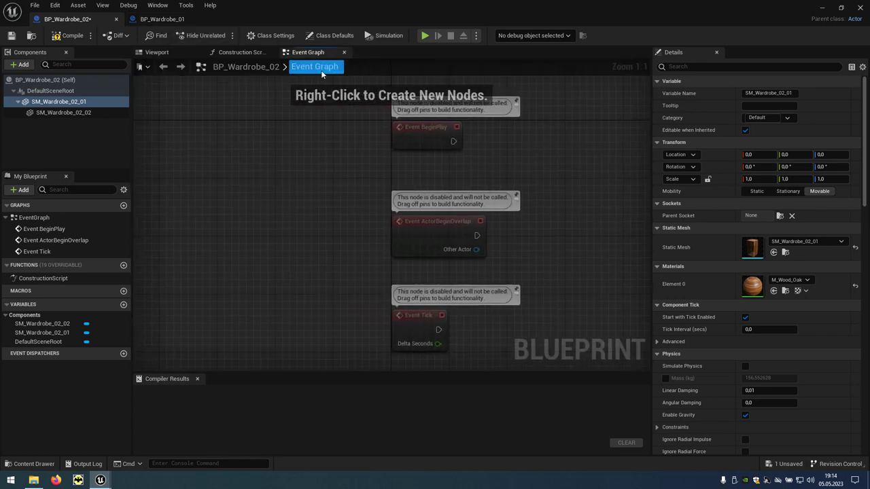
left_click_drag(376, 163, 477, 329)
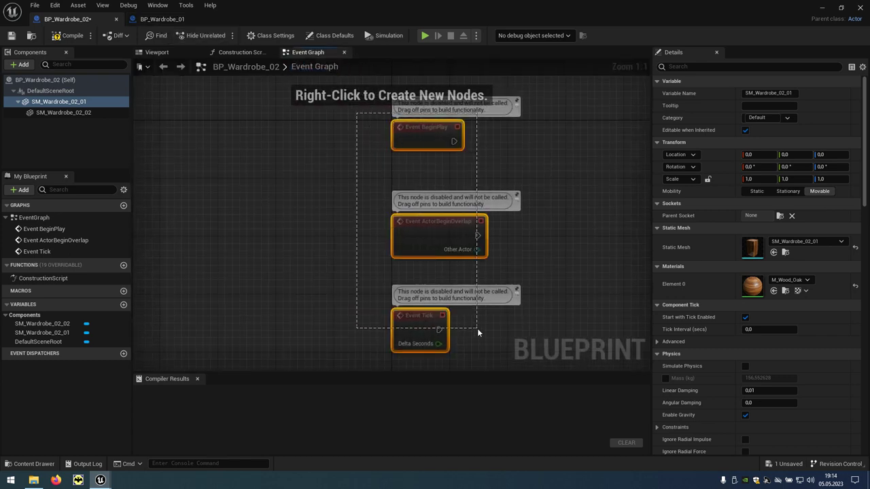
key("Delete")
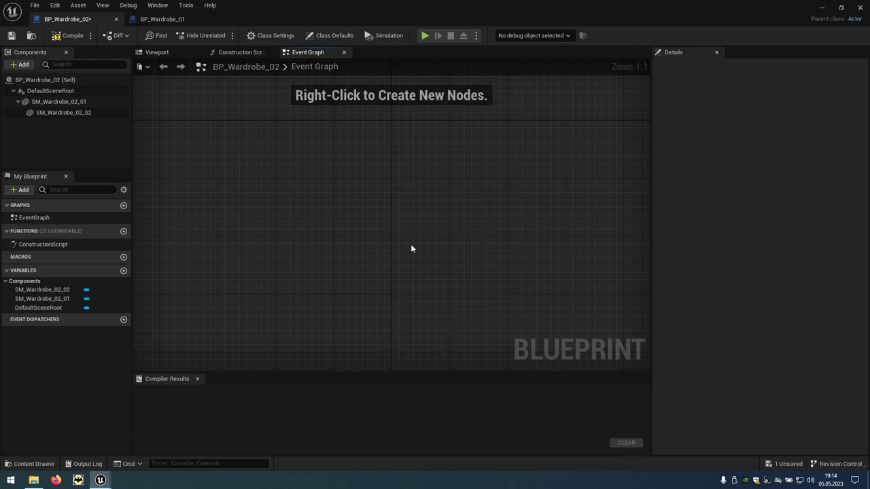
key("ctrl+v")
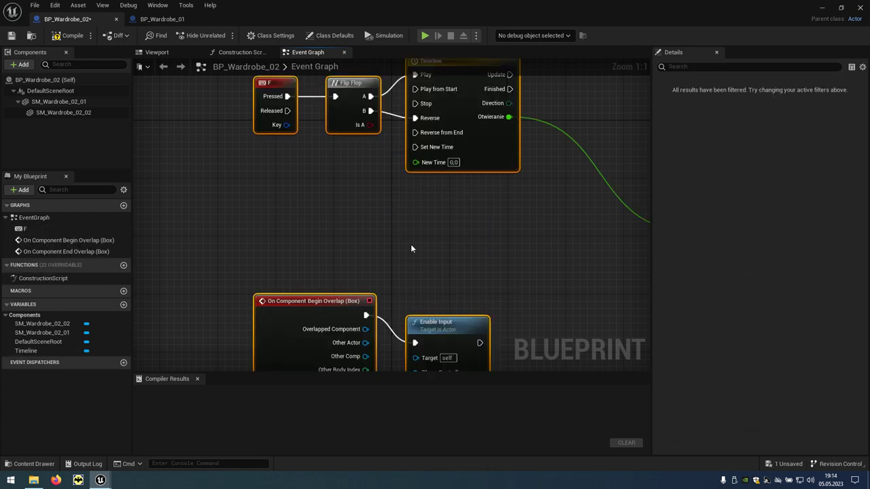
right_click_drag(412, 249, 433, 123)
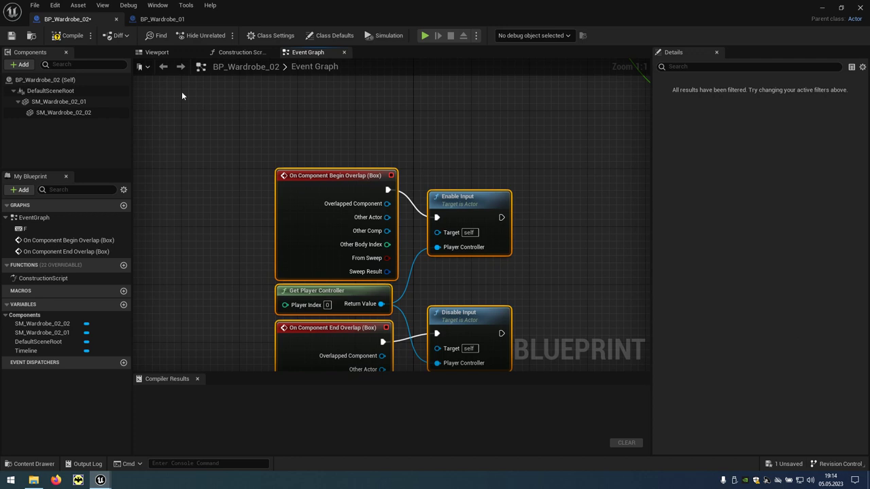
left_click(63, 42)
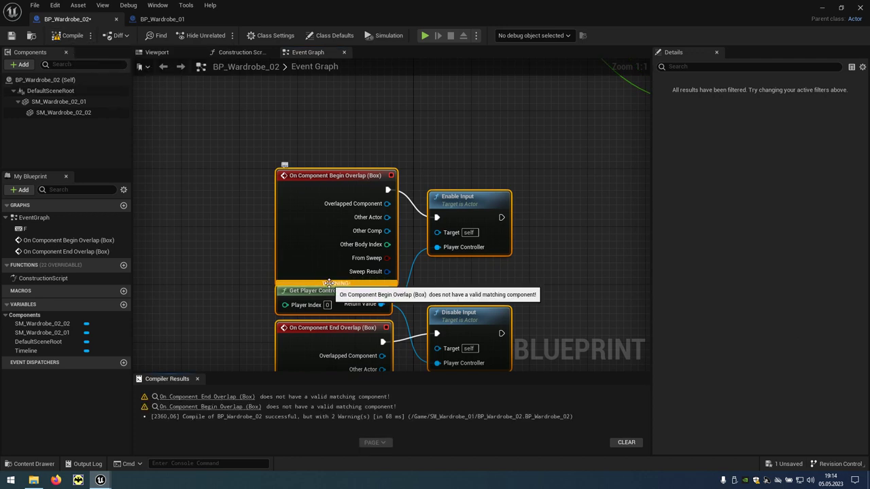
Add a Box Collision component with Box Extent 100, 100, 100
left_click(163, 52)
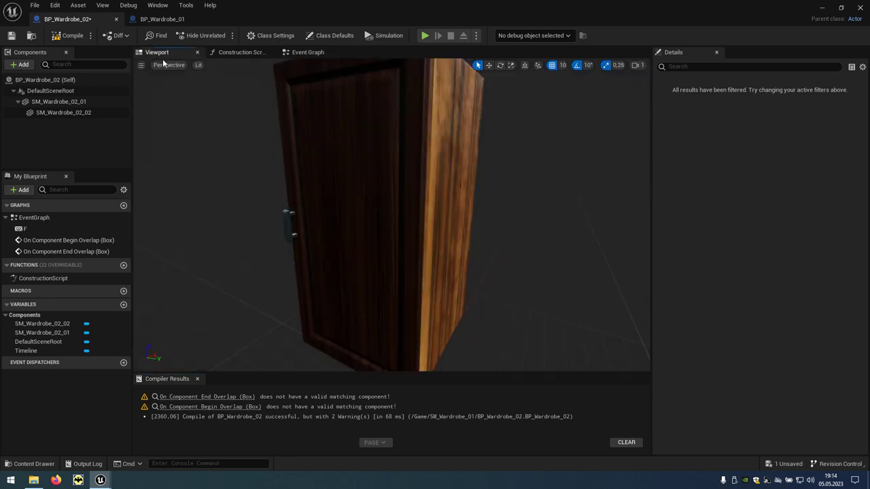
left_click(40, 80)
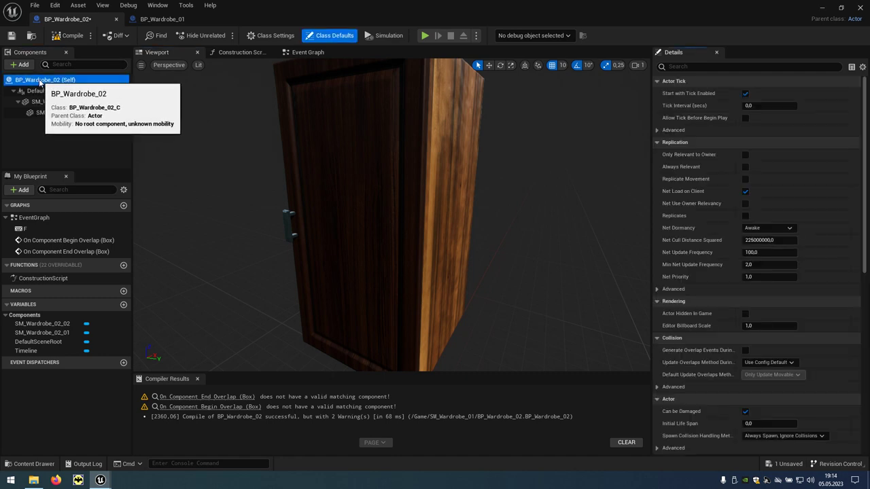
left_click(30, 67)
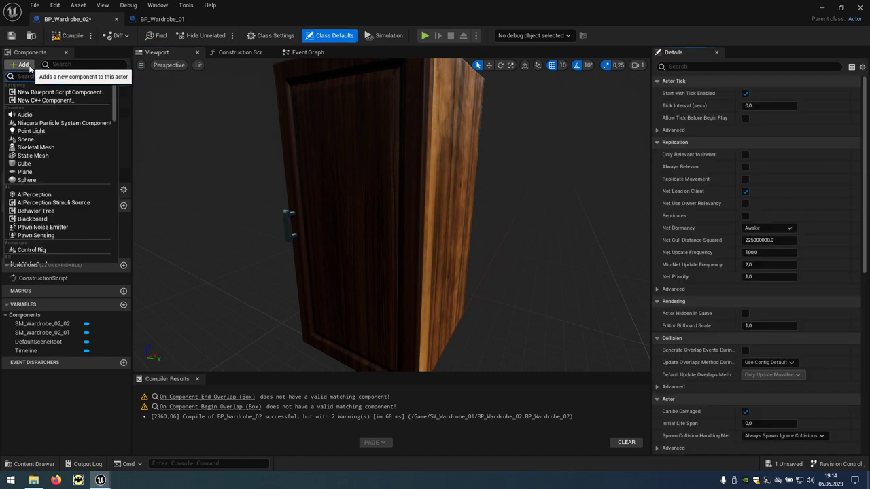
type("coll")
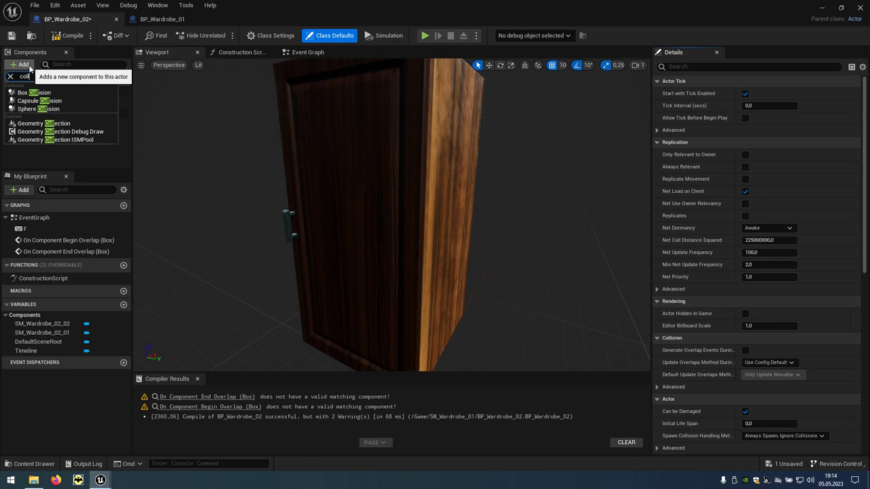
left_click(53, 93)
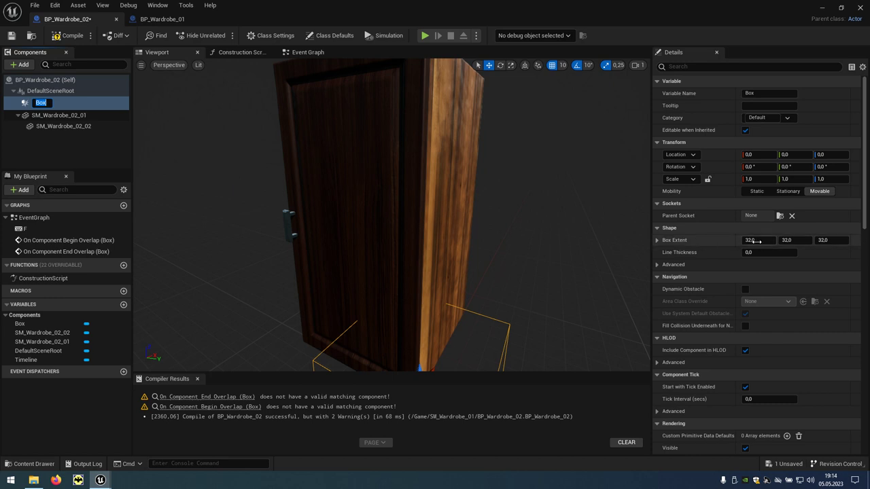
left_click(758, 241)
type("100")
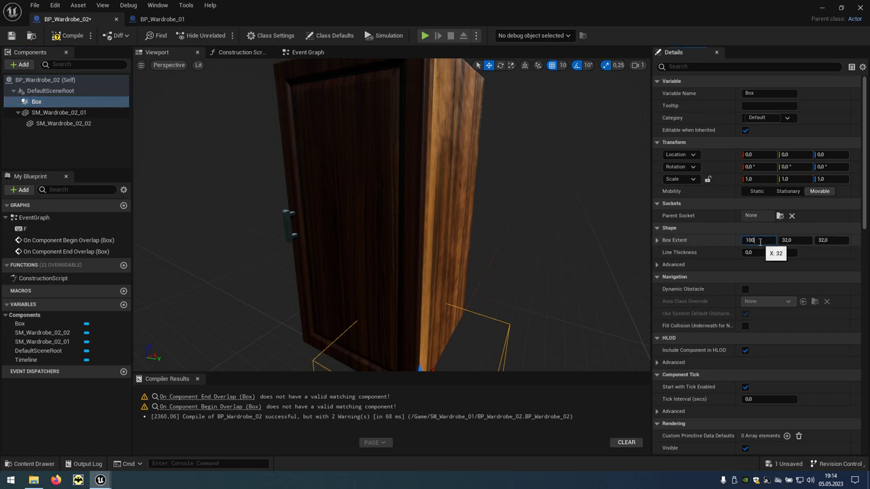
key("Tab")
key("Tab")
type("10")
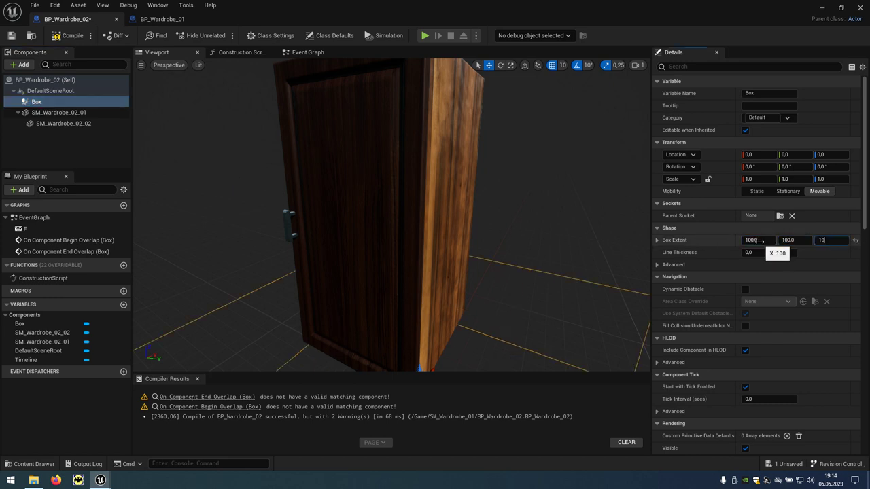
key("Return")
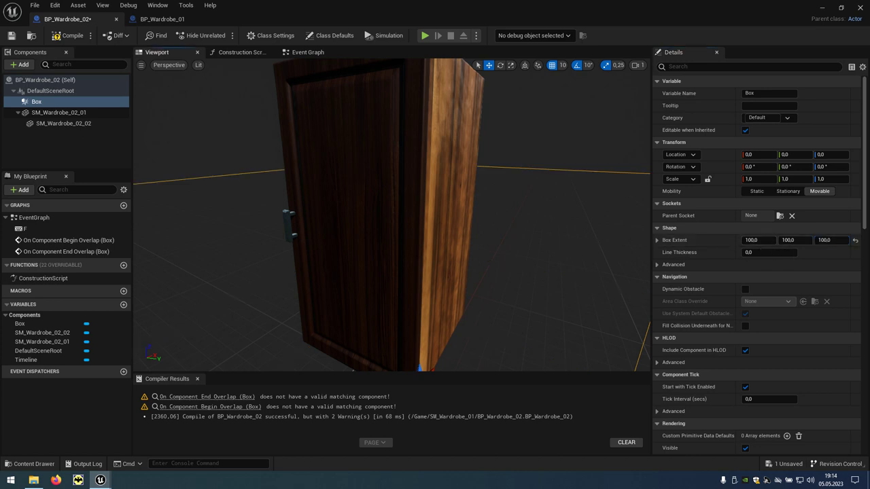
Move the box to Y -40 and Z 100 so it surrounds the wardrobe
key("f")
right_click_drag(394, 225, 367, 244)
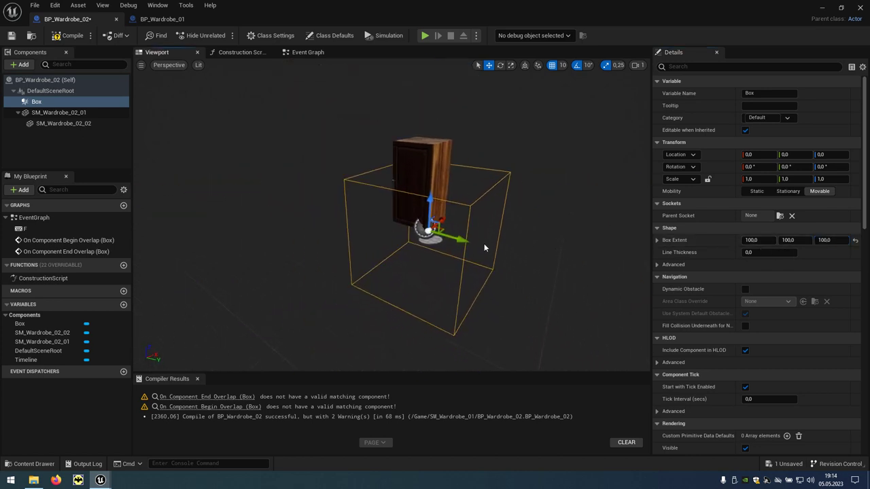
right_click_drag(435, 235, 468, 236)
left_click_drag(462, 218, 440, 217)
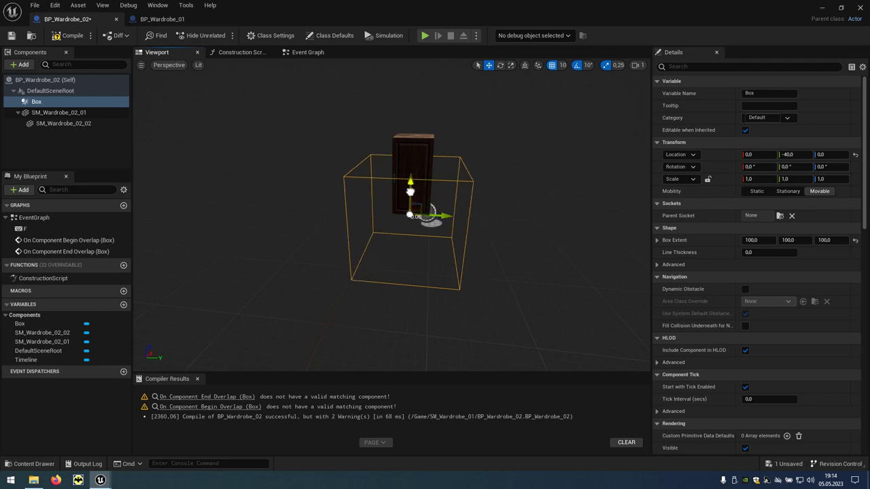
left_click_drag(410, 191, 409, 122)
scroll(410, 122, "up", 5)
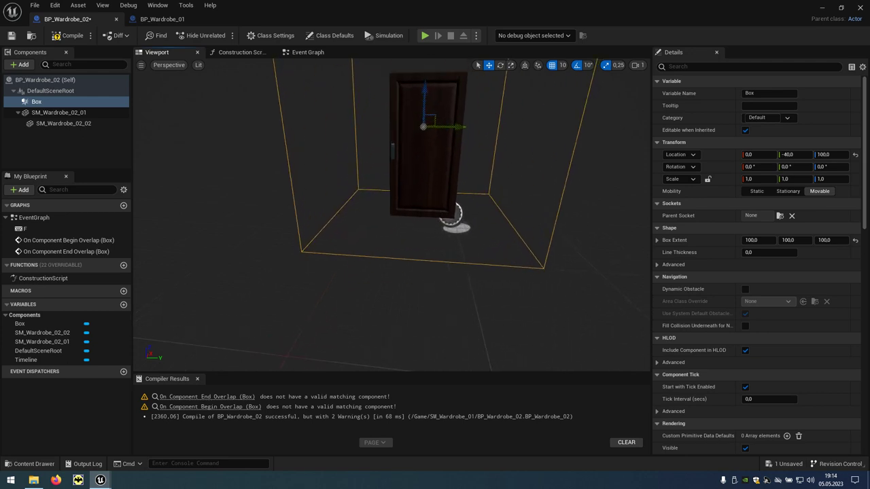
right_click_drag(434, 235, 381, 236)
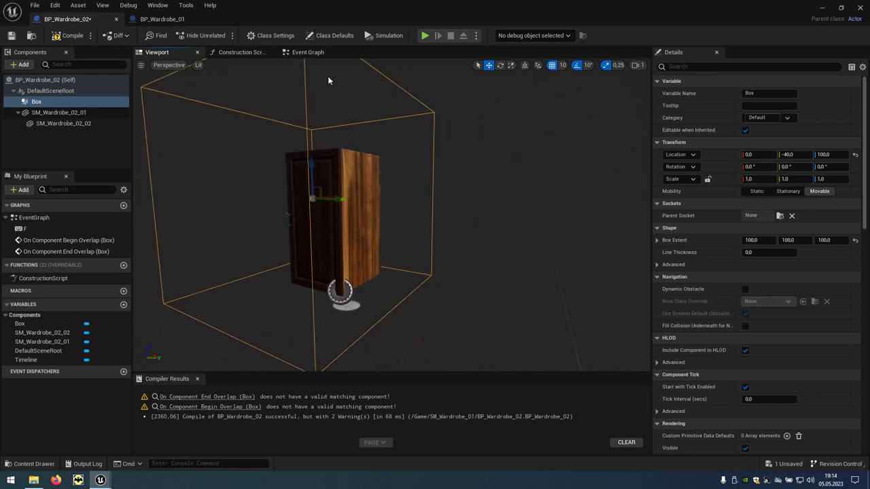
Connect the timeline's Update output to Set Relative Rotation and rearrange the rotation nodes
left_click(309, 54)
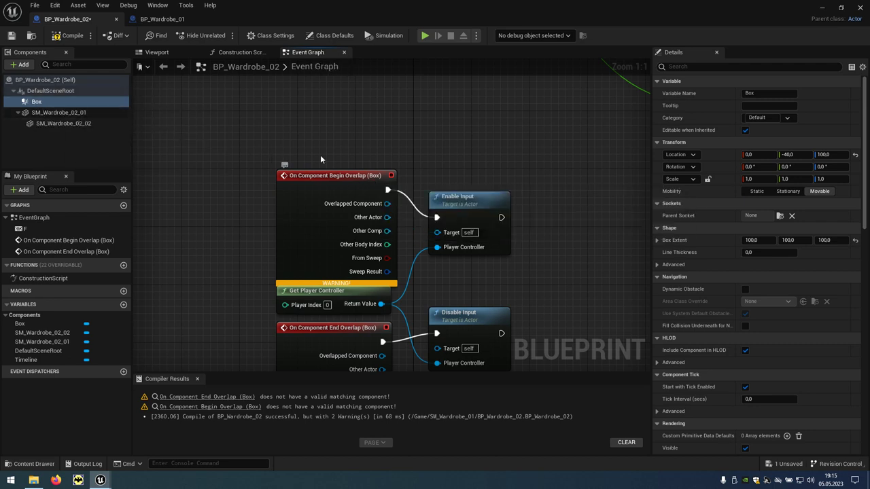
left_click(80, 38)
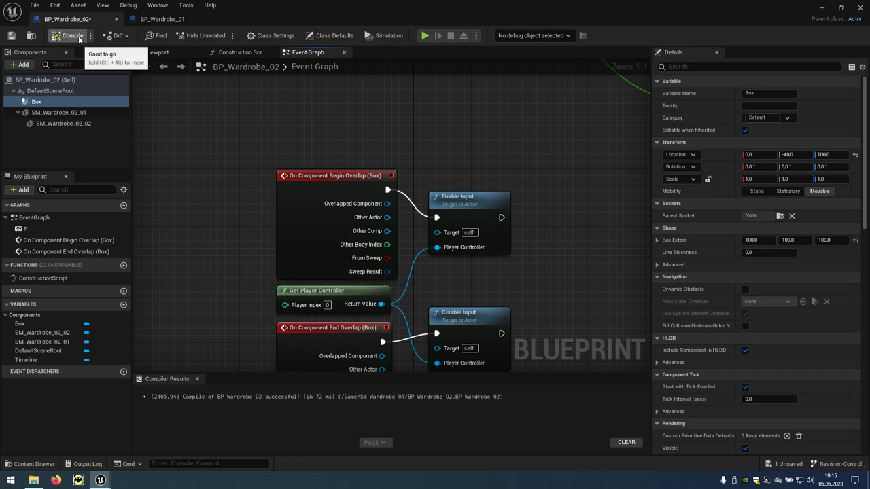
mouse_move(464, 138)
right_mouse_down()
mouse_move(395, 323)
mouse_move(197, 316)
right_mouse_up()
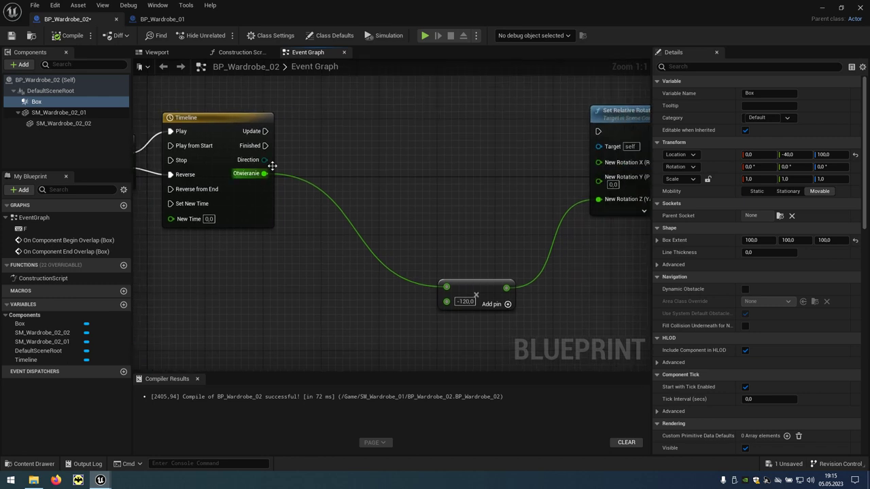
left_click_drag(265, 131, 598, 131)
right_click_drag(546, 159, 474, 171)
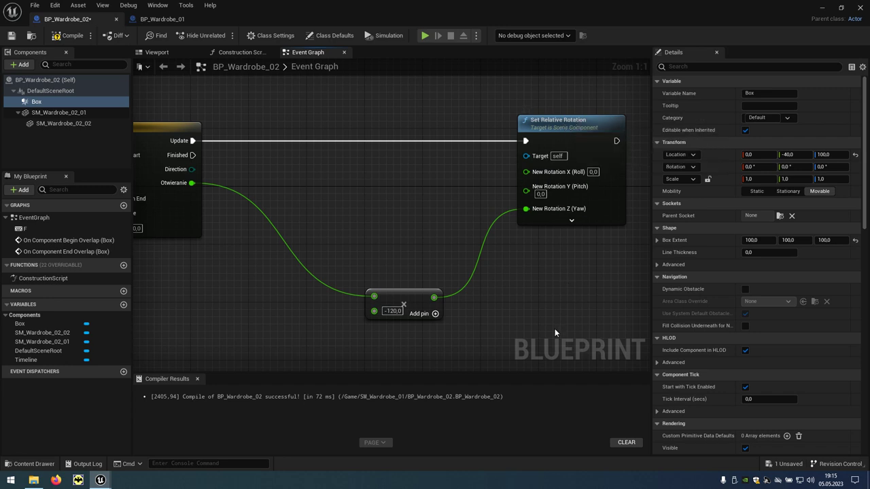
left_click_drag(554, 329, 405, 178)
left_click_drag(562, 125, 430, 126)
right_click_drag(283, 190, 383, 188)
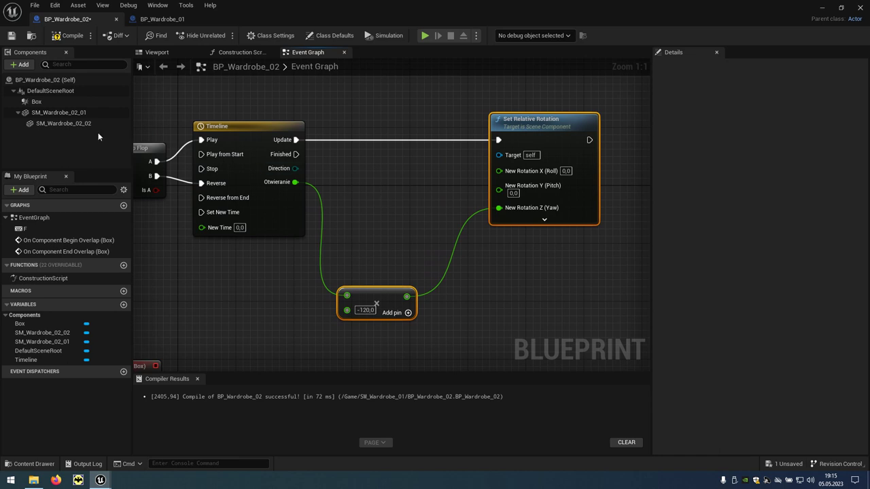
Feed SM_Wardrobe_02_02 into Set Relative Rotation's Target, rename the timeline Ruch, and compile
mouse_move(71, 125)
left_mouse_down()
mouse_move(178, 225)
mouse_move(336, 259)
left_mouse_up()
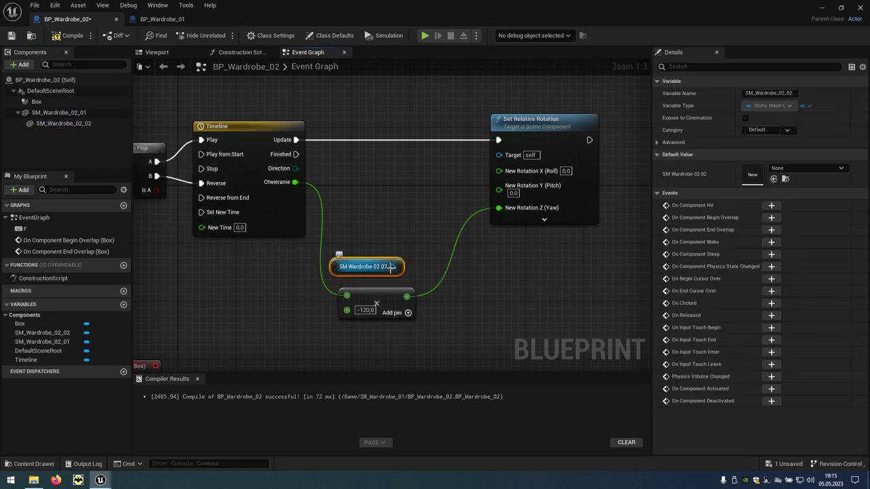
left_click_drag(392, 266, 499, 155)
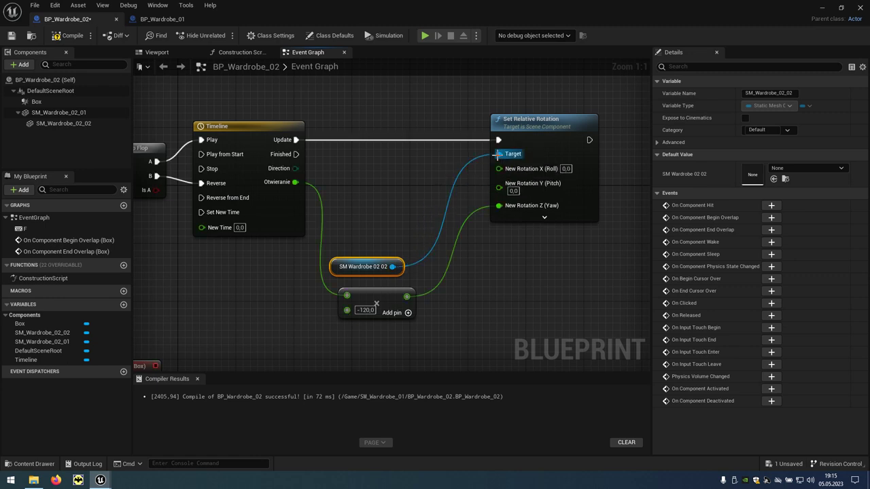
left_click(223, 127)
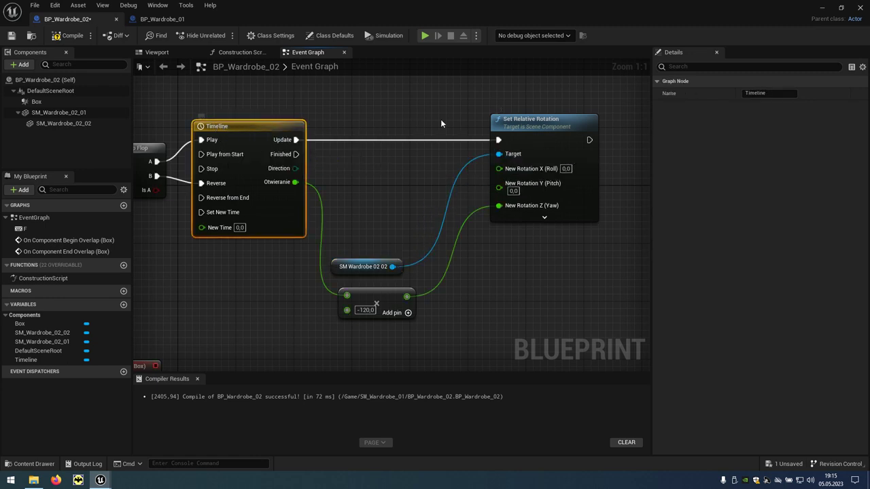
left_click(767, 94)
type("Ruch")
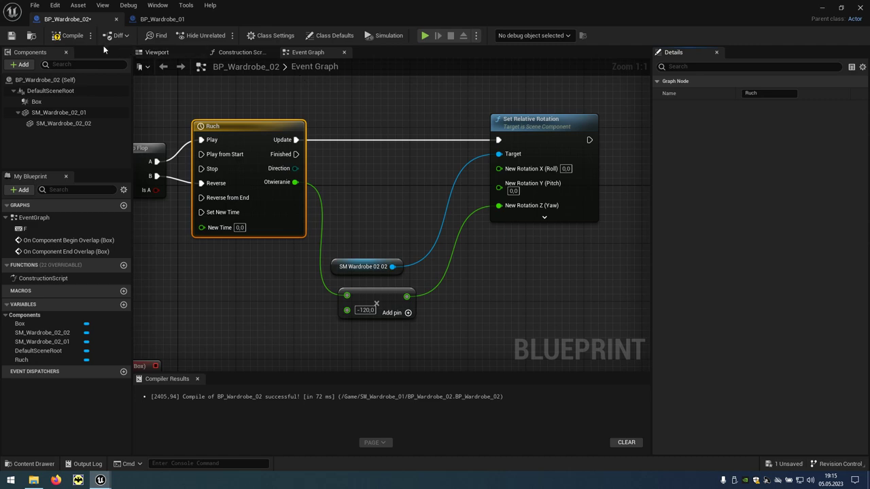
left_click(73, 39)
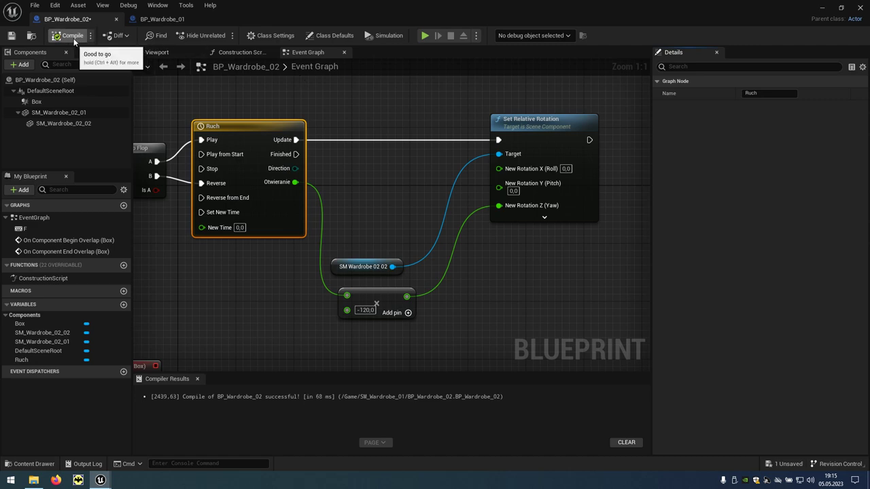
Place a BP_Wardrobe_02 instance in the level beside the other wardrobes
left_click(858, 8)
right_click_drag(568, 206, 568, 207)
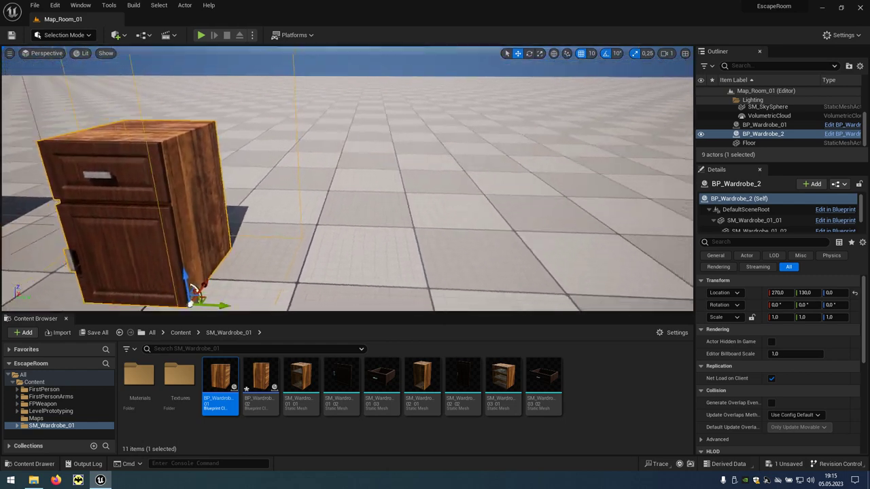
right_click_drag(500, 257, 500, 257)
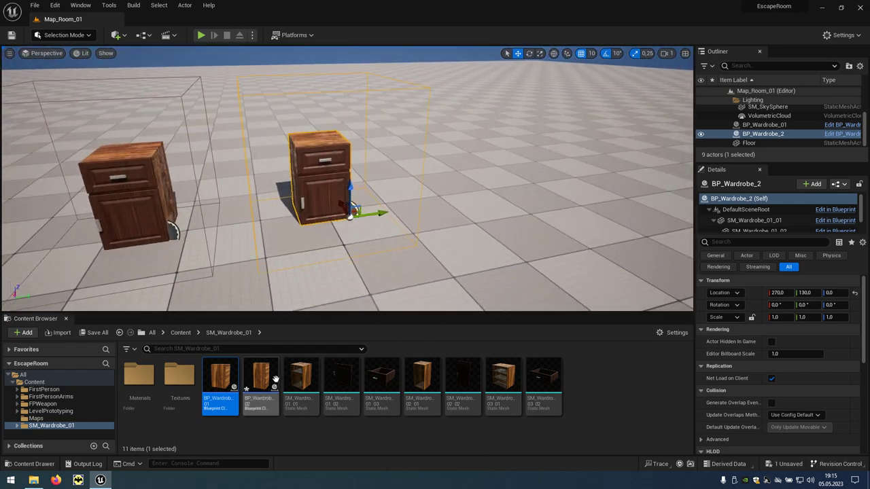
left_click_drag(261, 377, 518, 193)
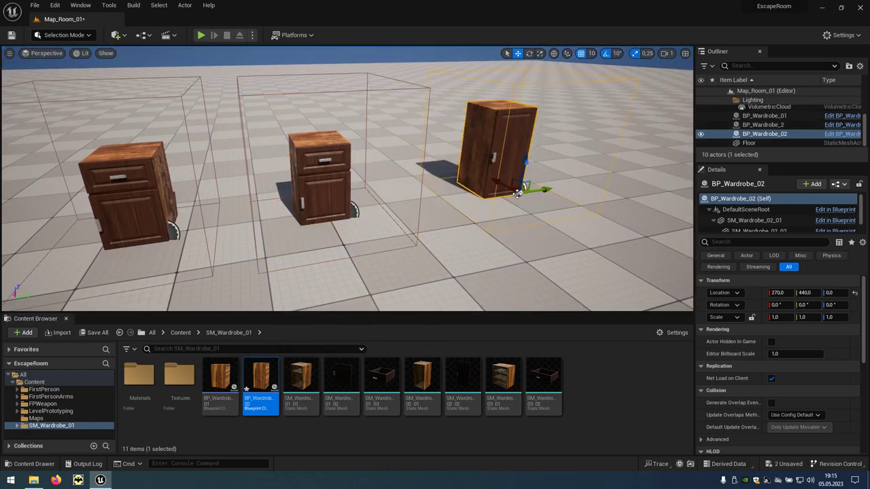
Play-test the level, walking to the new wardrobe and opening and closing its door with E
left_click(201, 36)
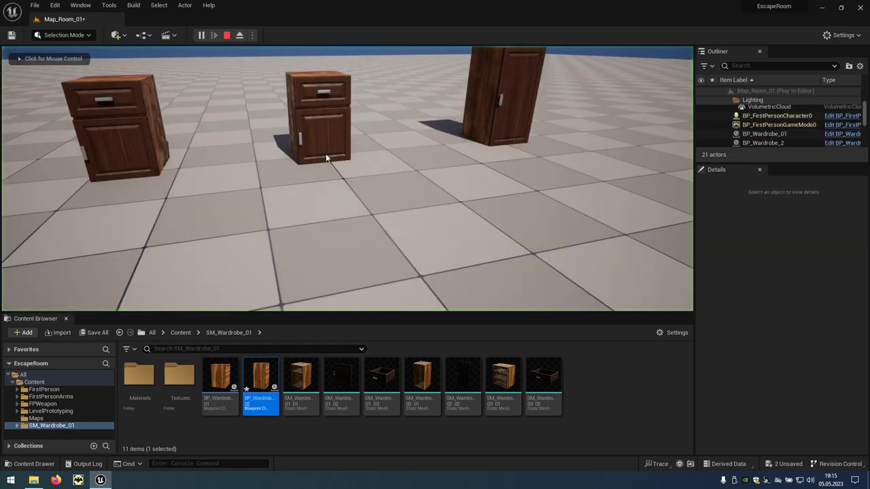
key("w")
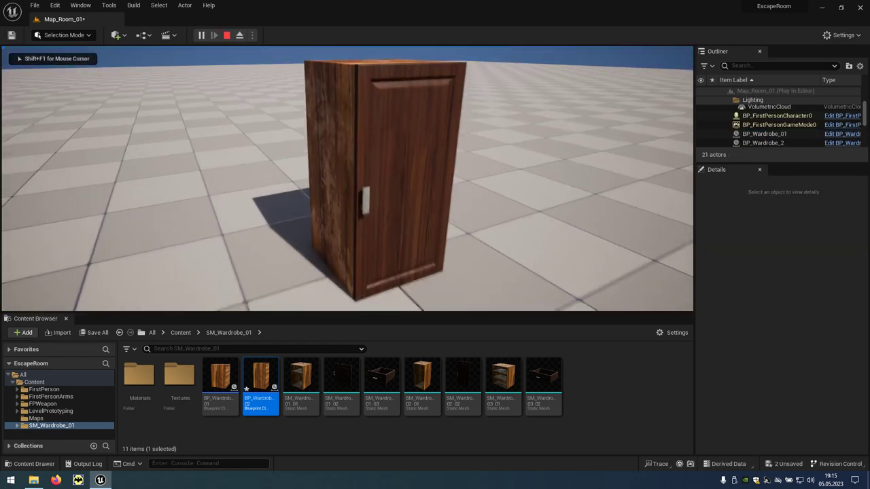
key("e")
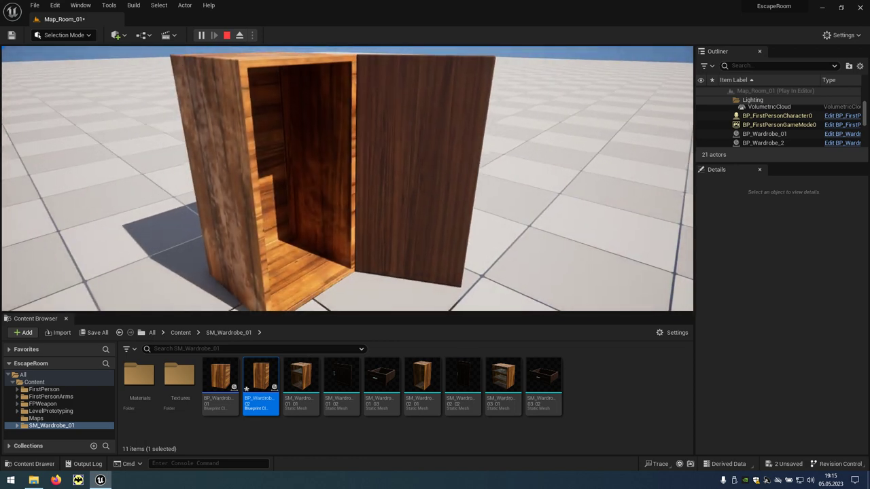
key("d")
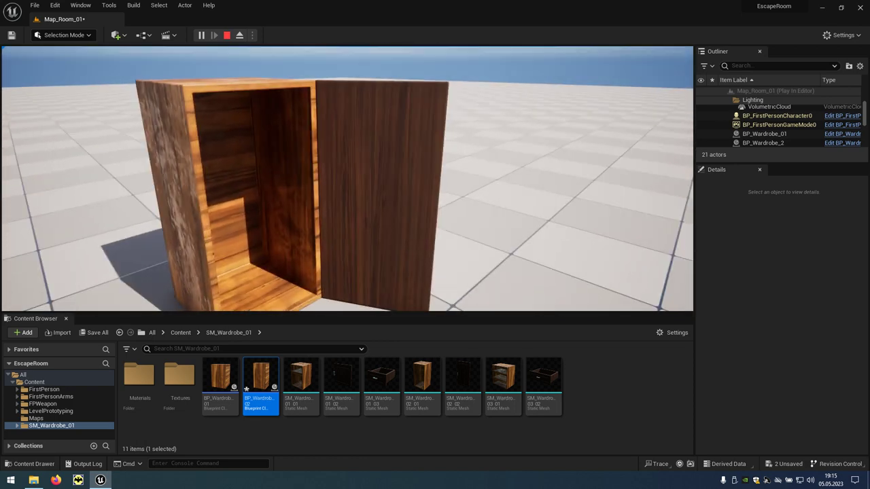
key("s")
key("e")
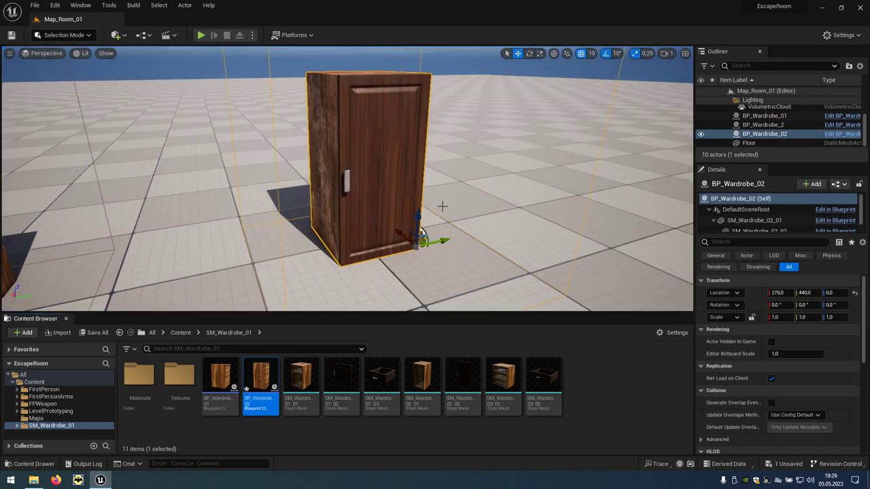
Create an Actor Blueprint named BP_Wardrobe_03 and open it in the Blueprint editor
right_click(609, 388)
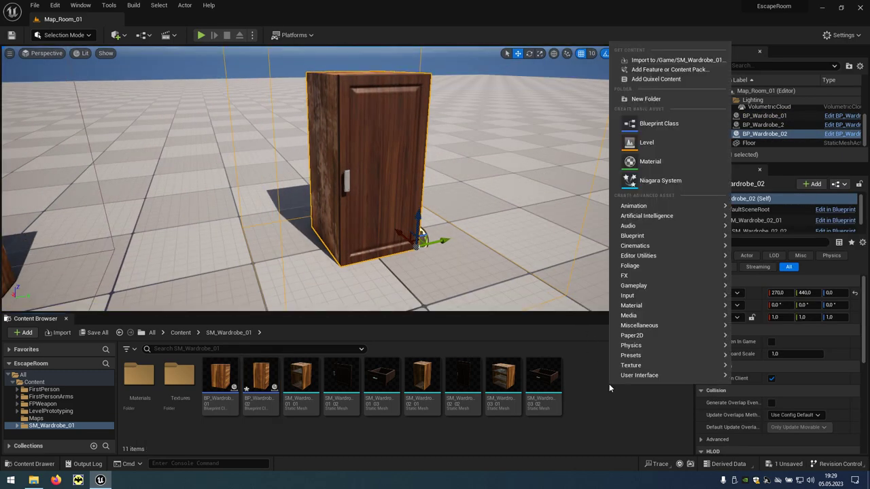
left_click(666, 127)
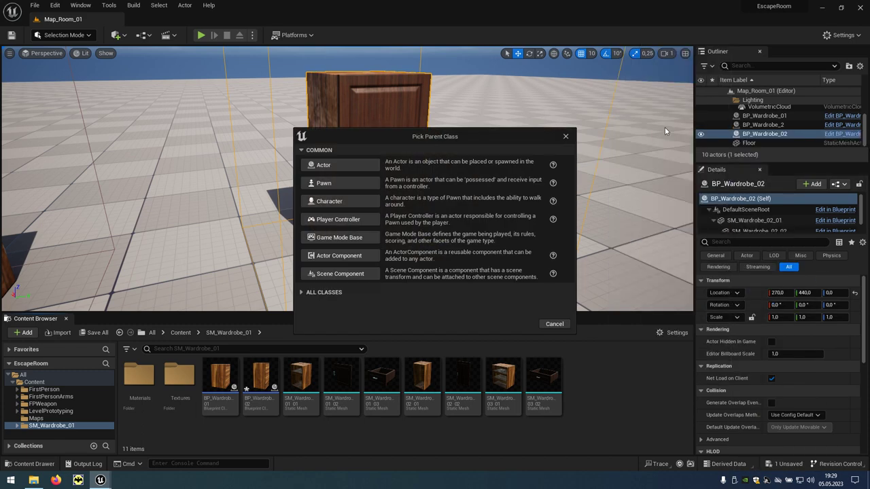
left_click(340, 168)
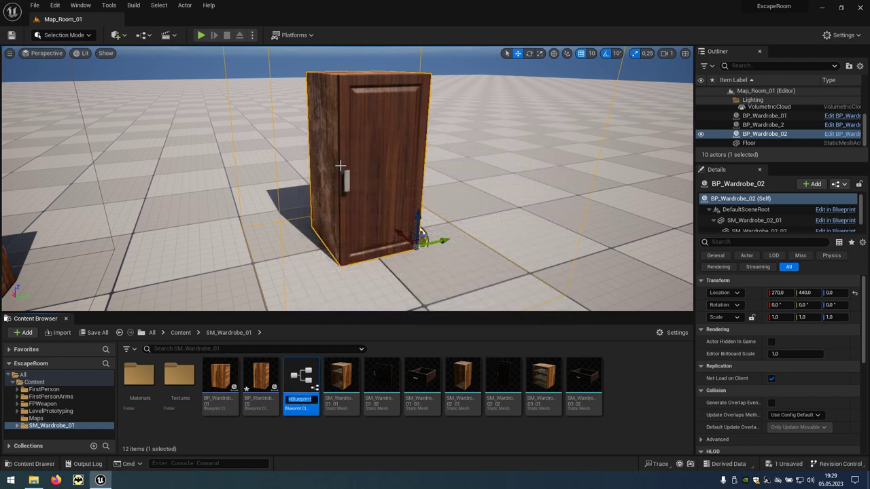
type("B")
type("obe")
type("_0")
type("3")
key("Return")
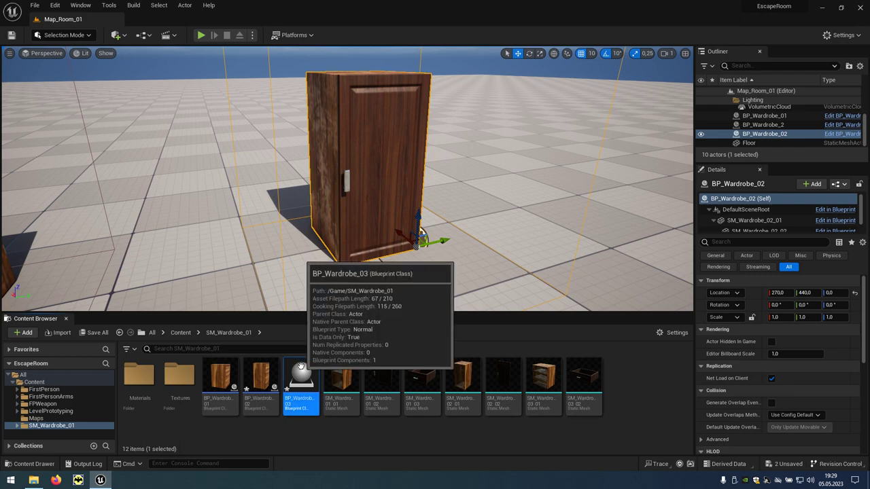
double_click(301, 367)
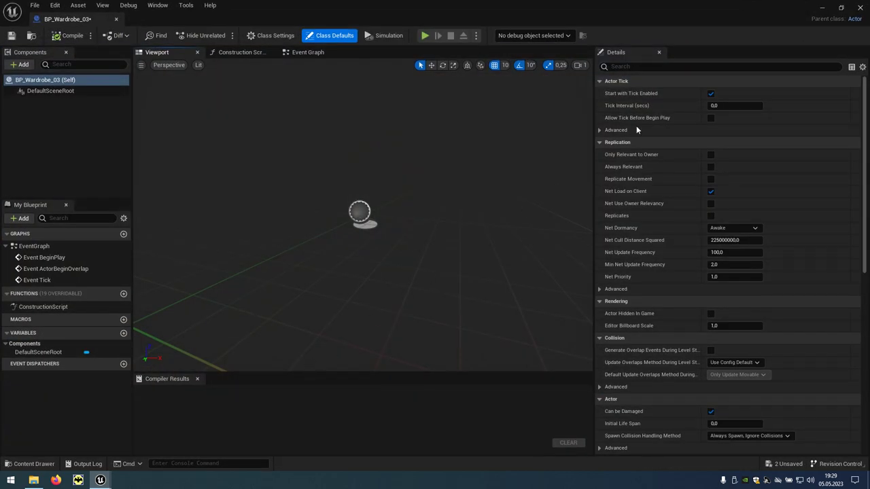
Add the SM_Wardrobe_03_01 cabinet mesh to BP_Wardrobe_03
left_click(841, 9)
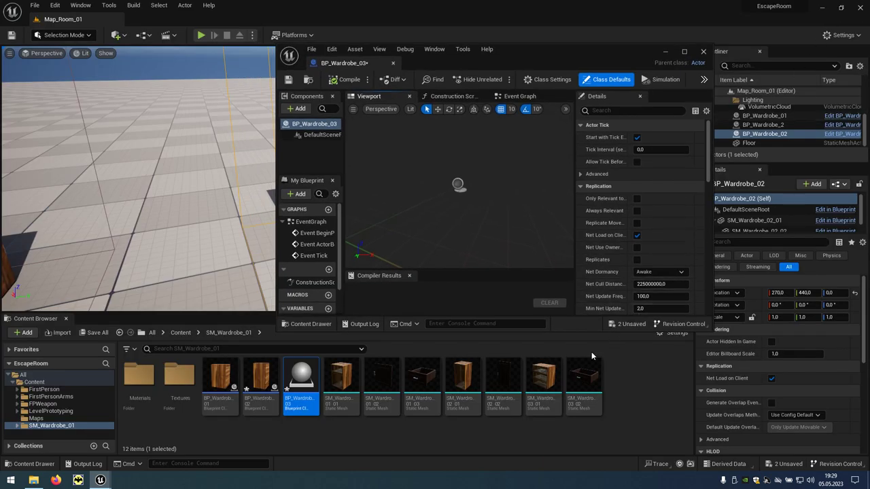
left_click(549, 375)
left_click_drag(550, 377, 465, 194)
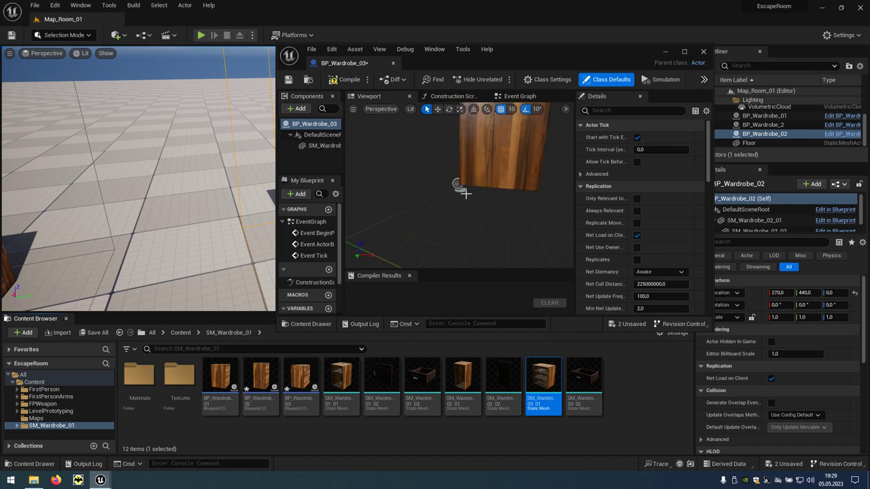
left_click(459, 188)
scroll(462, 186, "up", 5)
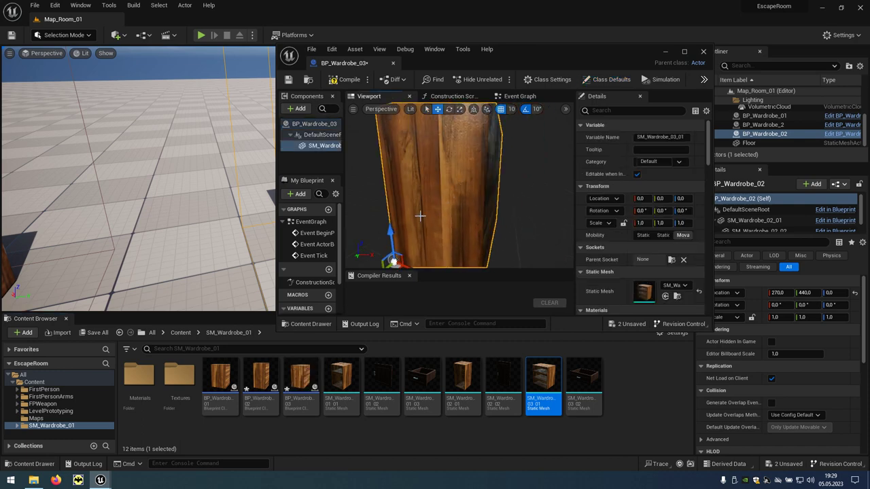
right_click_drag(420, 216, 417, 216)
scroll(417, 216, "down", 3)
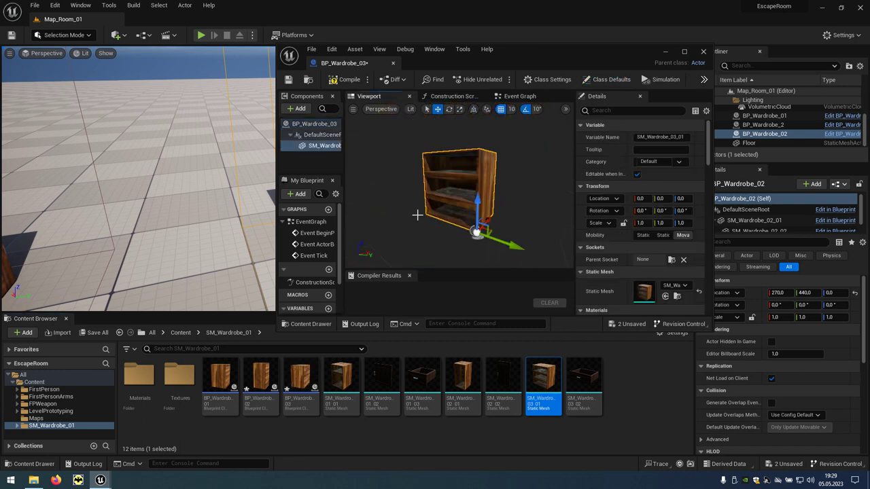
Attach three SM_Wardrobe_03_02 drawer meshes beneath the cabinet component
left_click(336, 150)
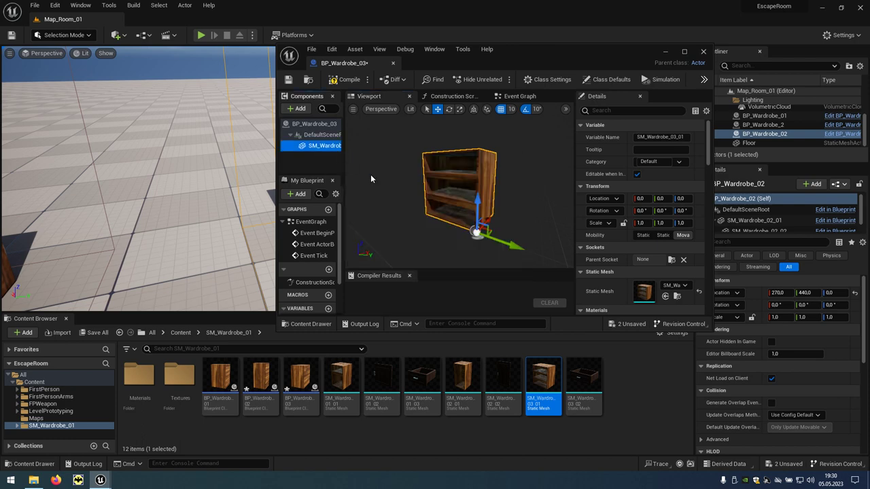
left_click_drag(584, 381, 470, 228)
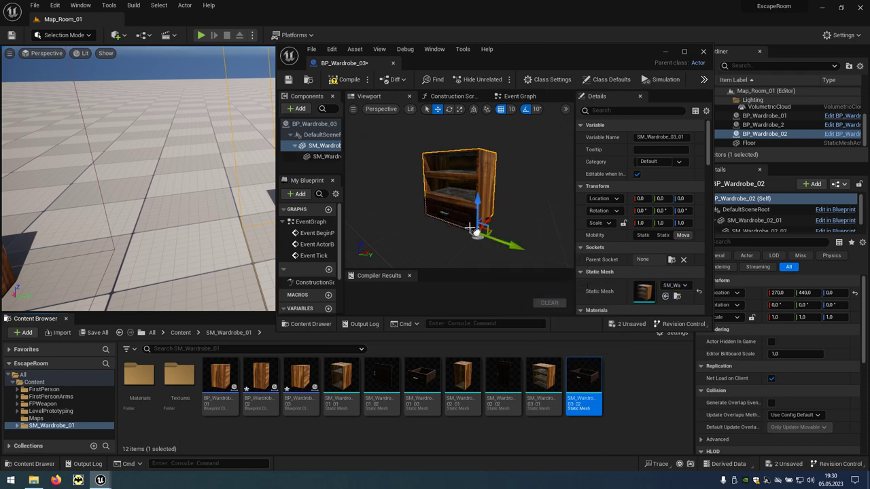
left_click(331, 149)
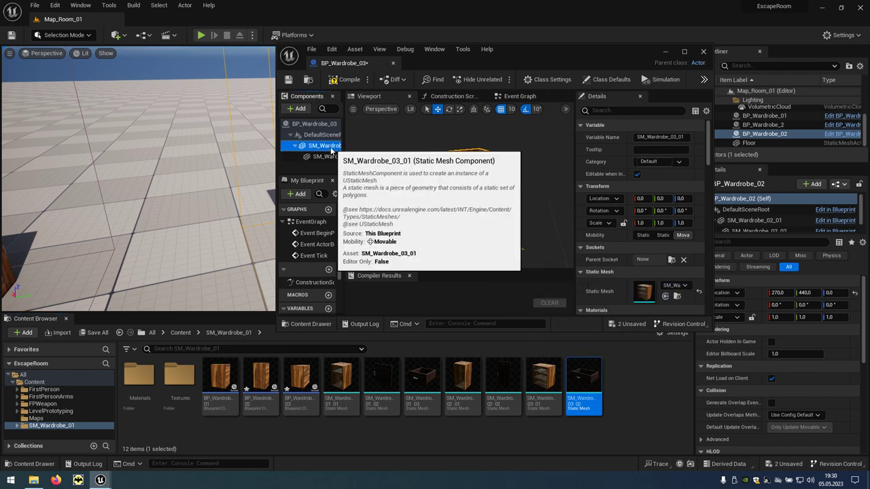
left_click_drag(578, 375, 469, 230)
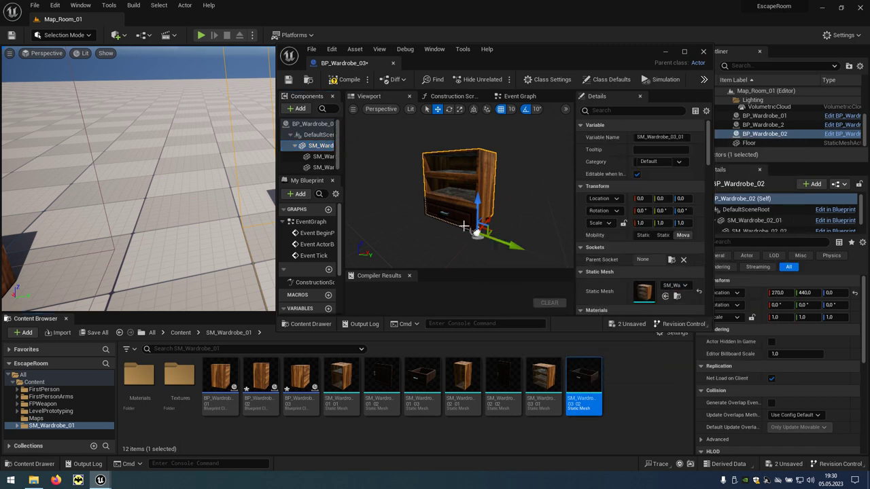
left_click(329, 150)
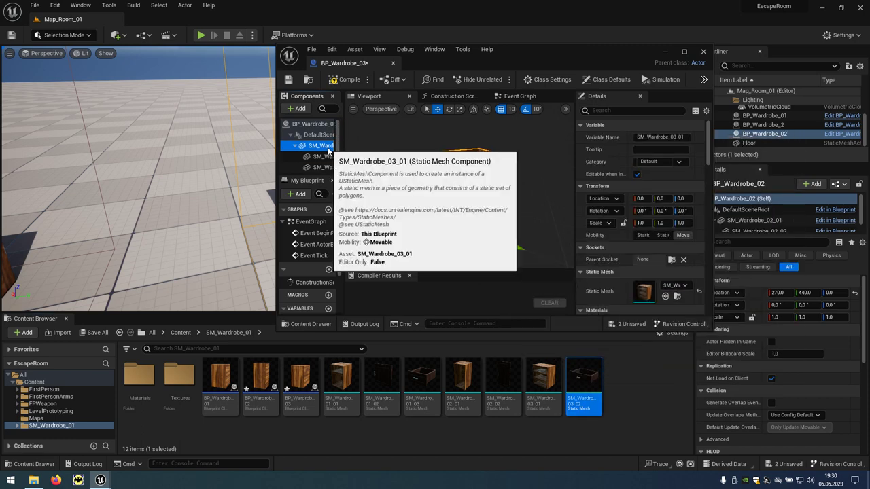
left_click_drag(583, 381, 463, 222)
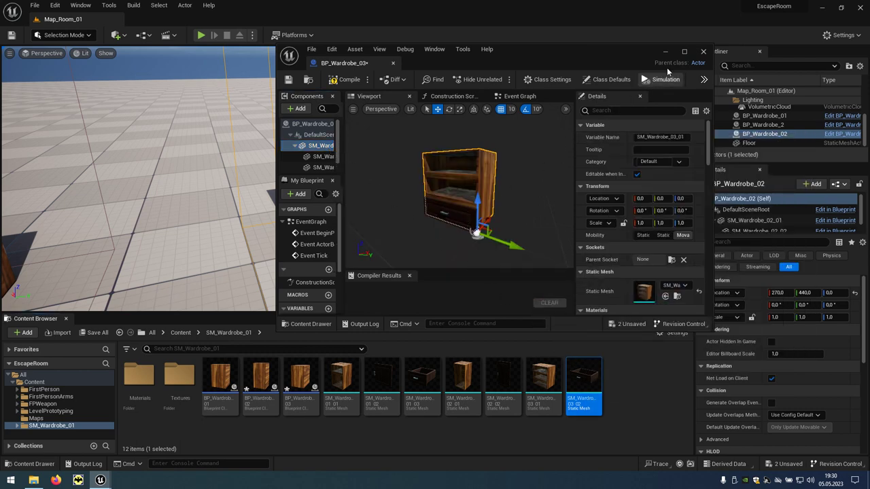
Set SM_Wardrobe_03_03 to Location Z 41.25 and SM_Wardrobe_03_04 to Z 82.5 (41.25*2)
left_click(682, 52)
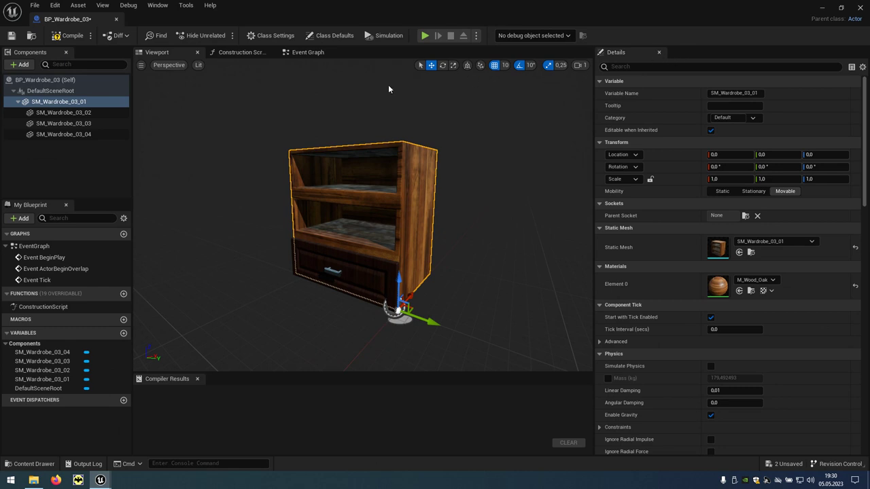
left_click(95, 112)
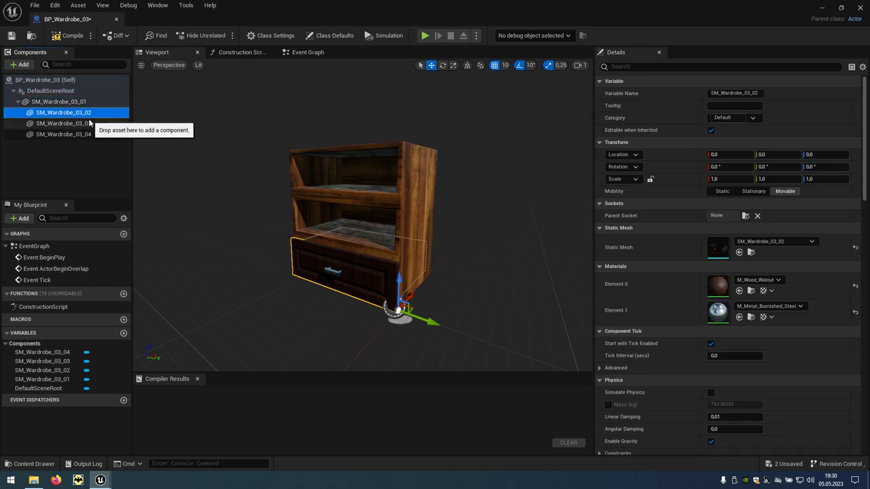
left_click(87, 123)
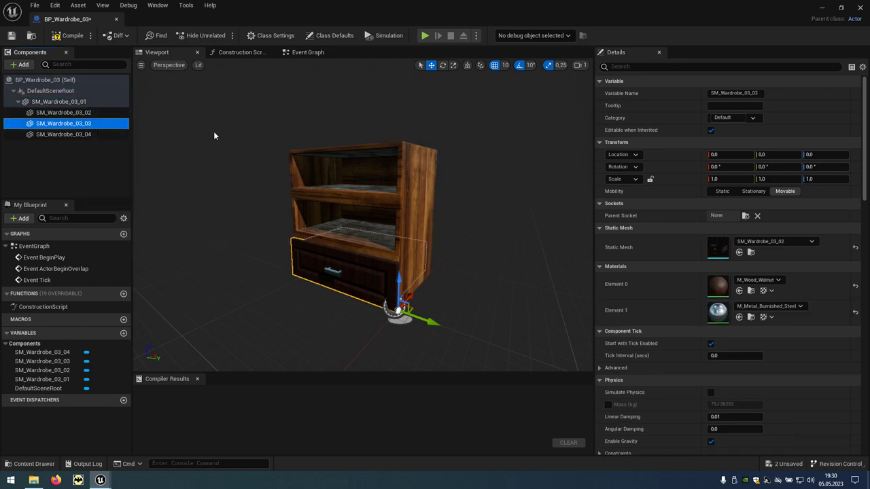
left_click(825, 154)
type("41.25")
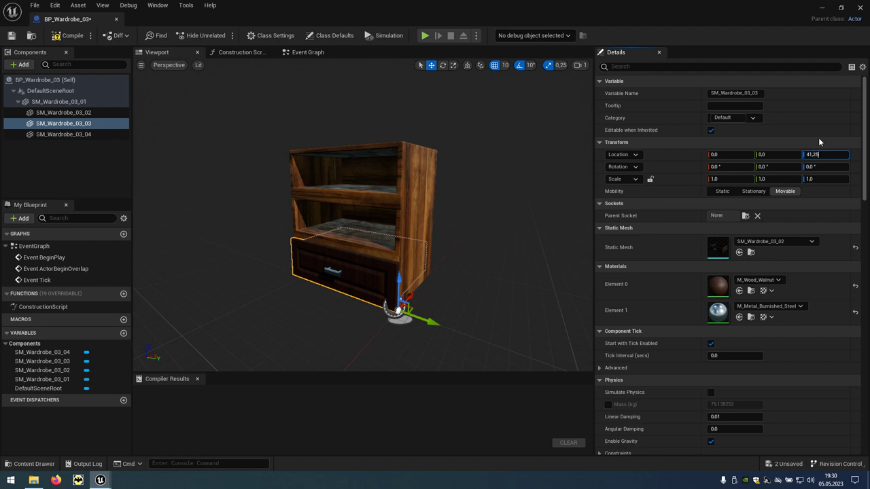
key("Return")
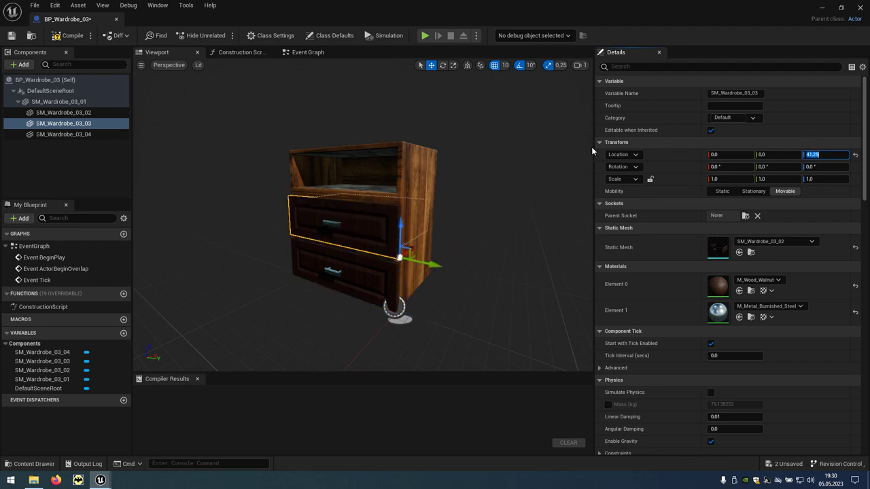
left_click(117, 136)
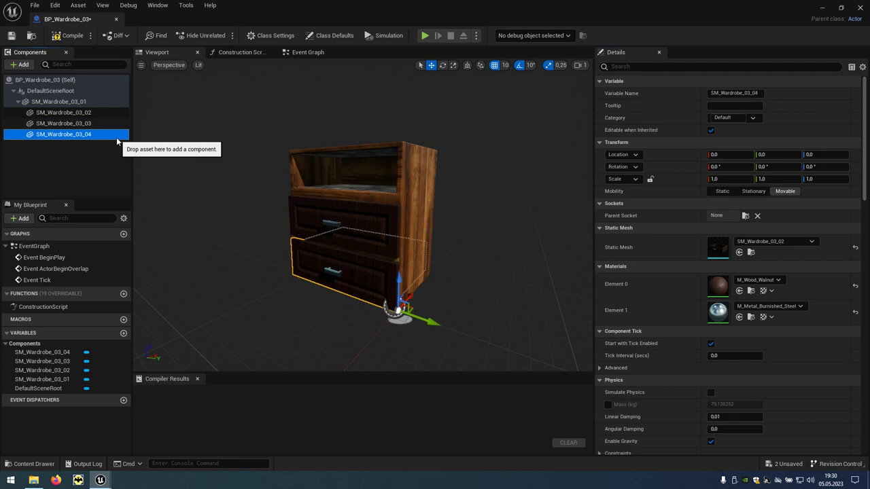
left_click(815, 154)
type("41.25+2")
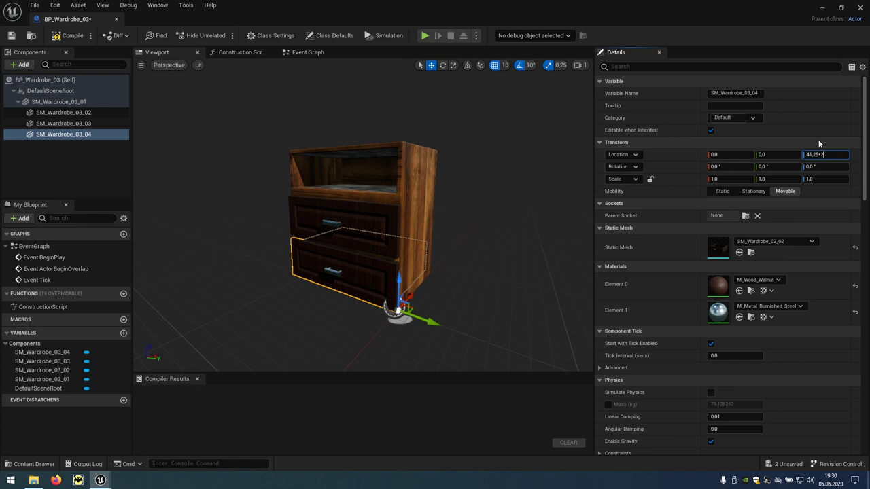
key("Return")
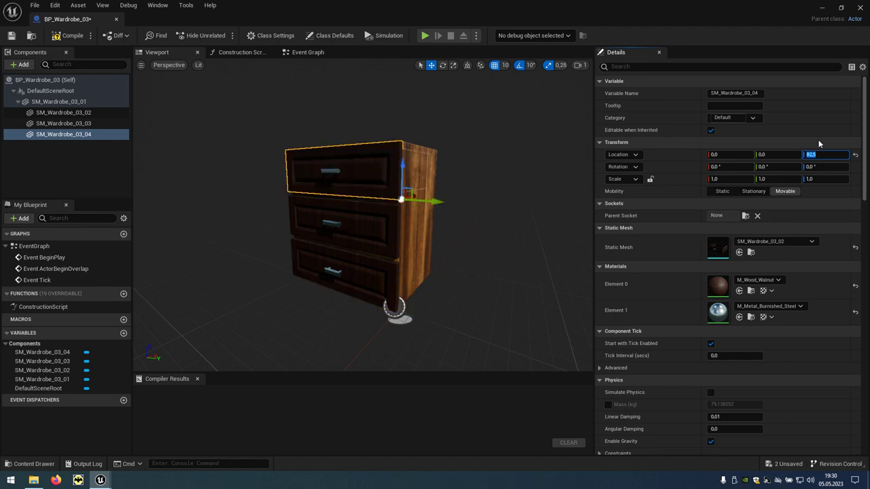
left_click(840, 9)
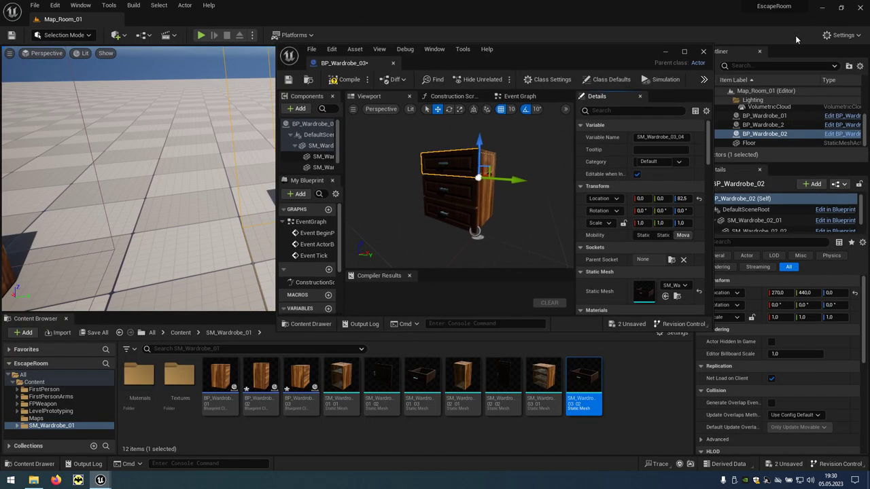
In BP_Wardrobe_01's Event Graph, copy the F-key Flip Flop/Timeline drawer nodes plus the overlap input nodes
double_click(223, 382)
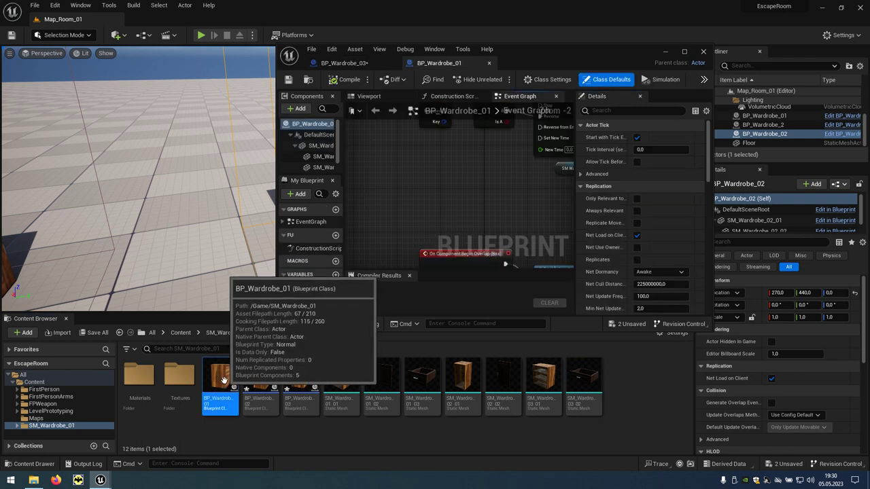
left_click(684, 52)
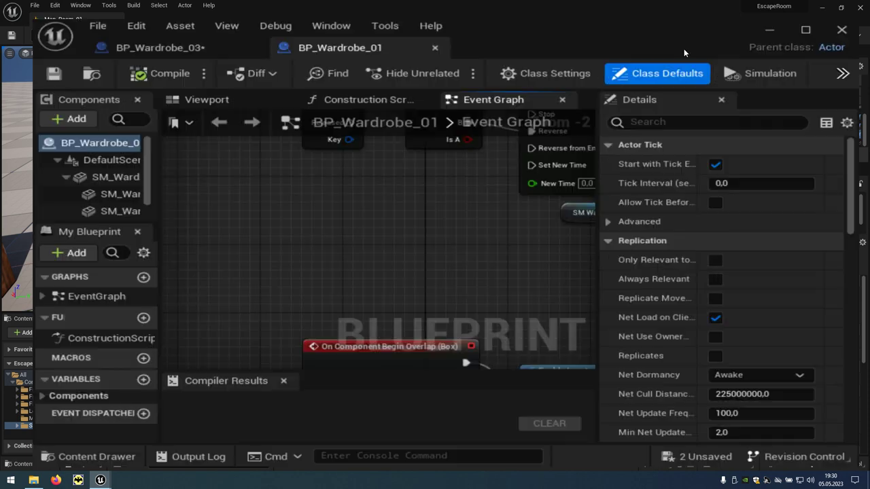
mouse_move(483, 199)
right_mouse_down()
mouse_move(445, 253)
mouse_move(445, 302)
right_mouse_up()
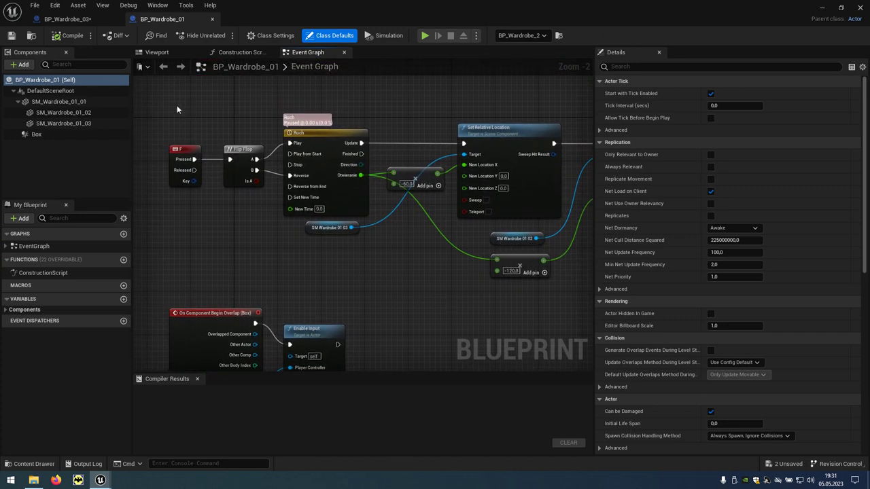
left_click_drag(174, 107, 499, 193)
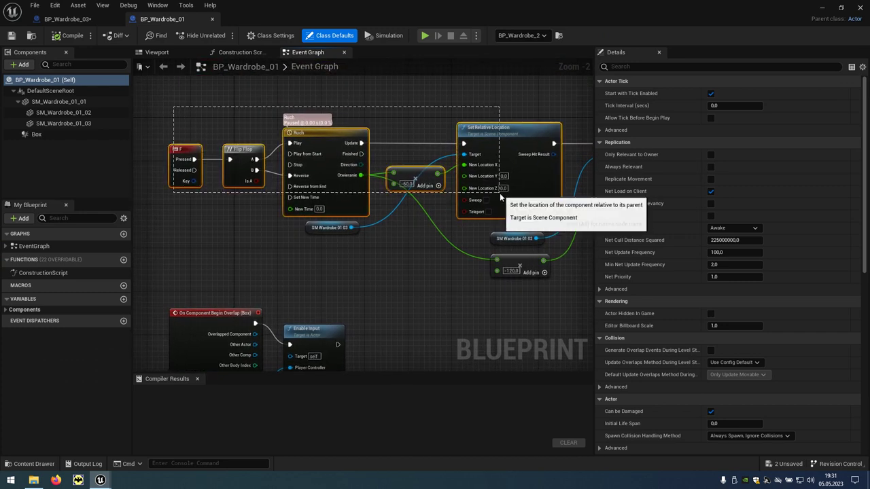
right_click_drag(401, 309, 495, 201)
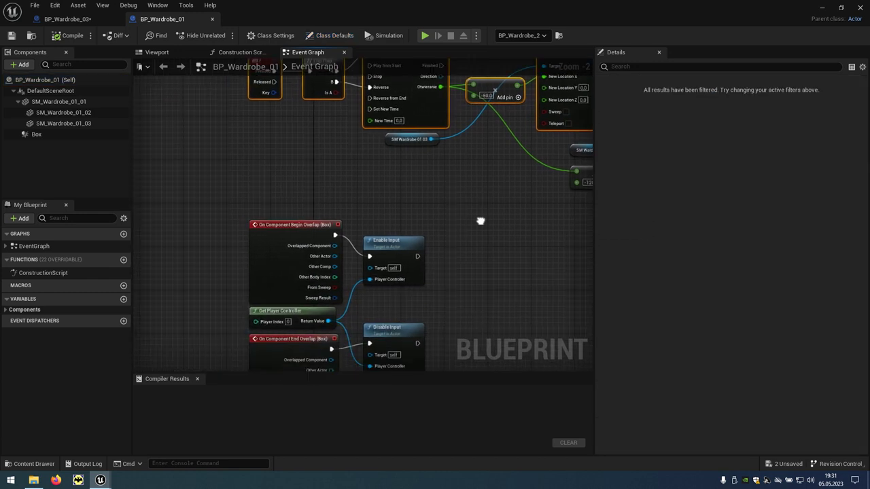
left_click_drag(251, 197, 439, 358)
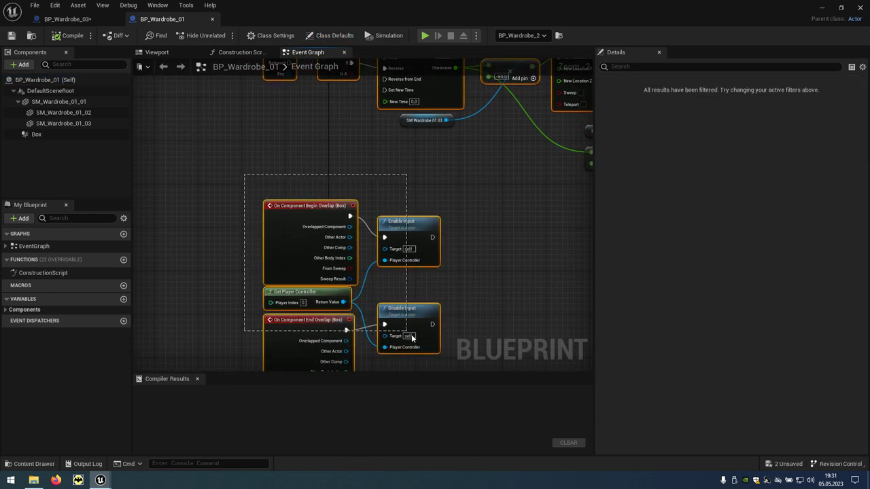
right_click(417, 310)
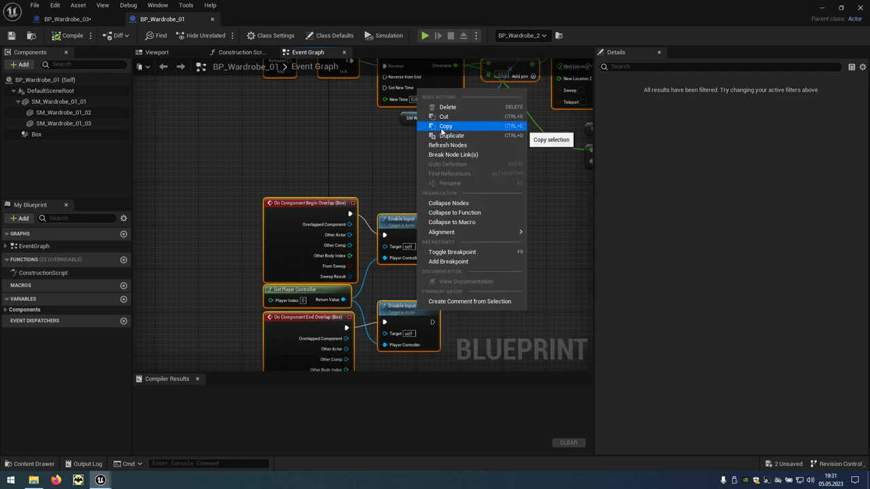
left_click(473, 127)
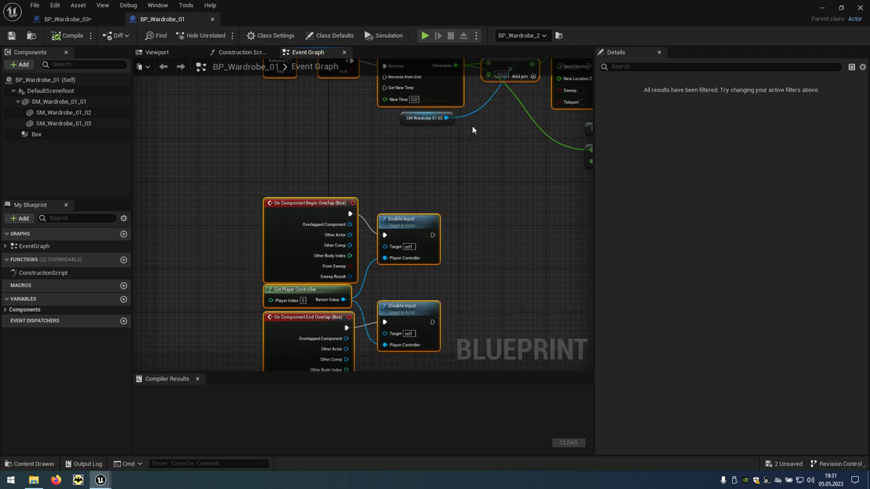
Delete BP_Wardrobe_03's three default event nodes and paste in the copied drawer logic
left_click(213, 19)
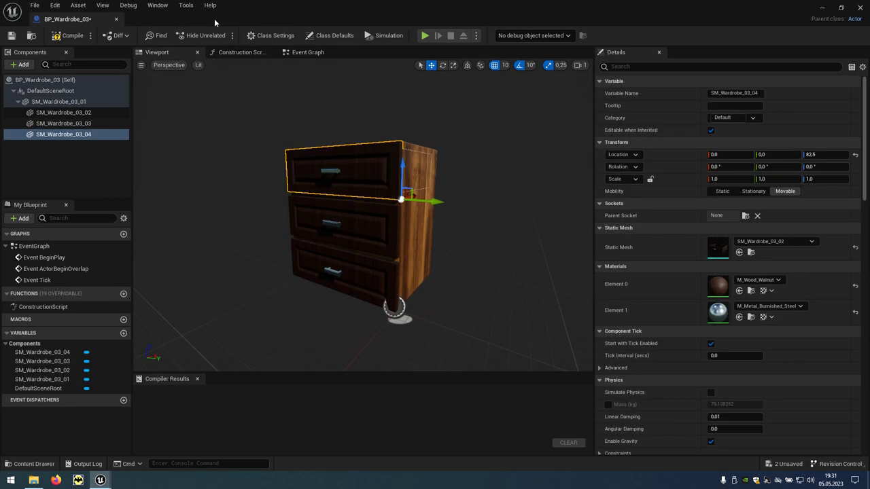
left_click(308, 59)
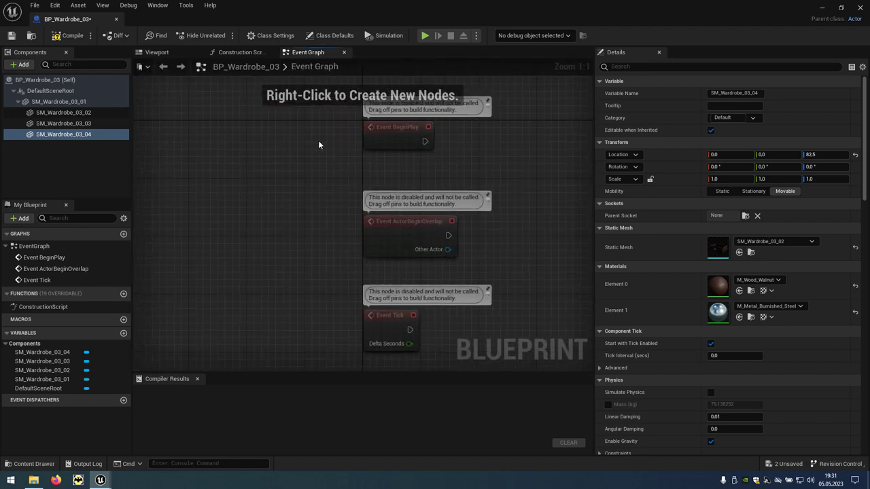
left_click_drag(324, 129, 453, 340)
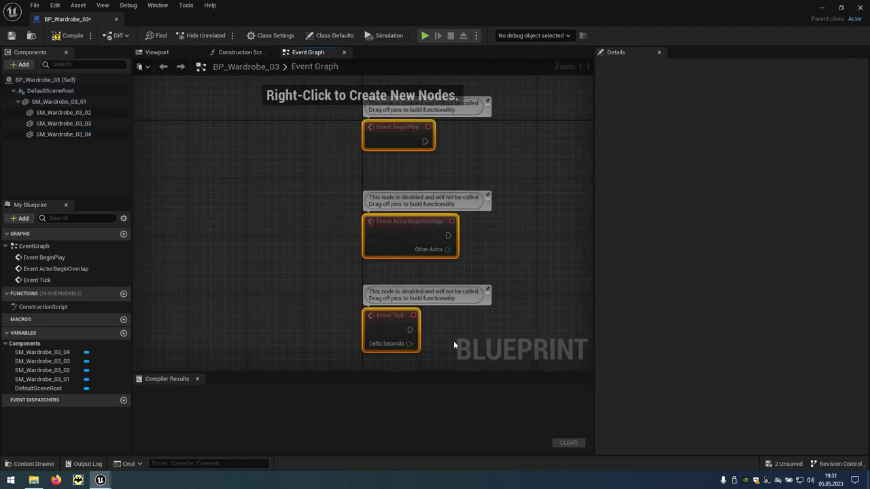
key("Delete")
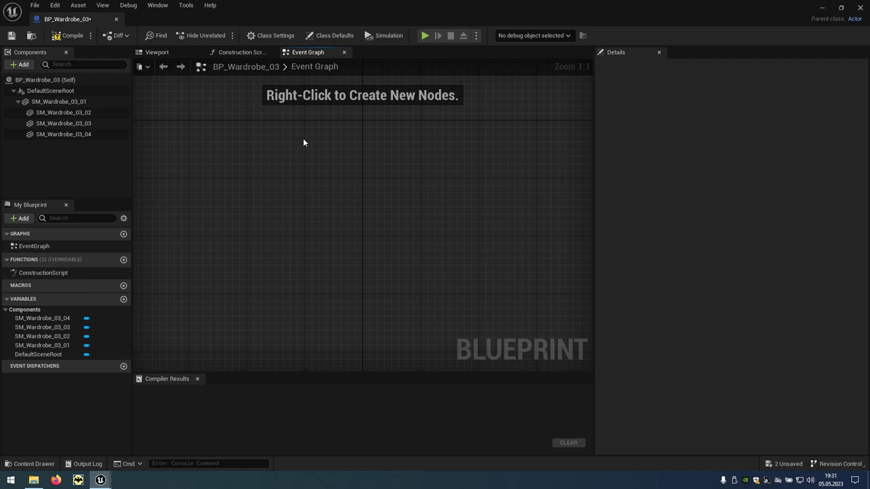
key("ctrl+v")
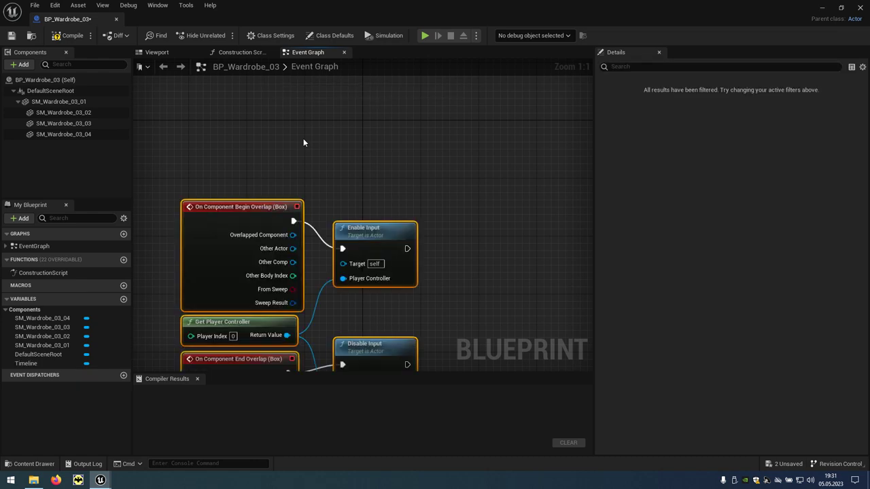
Compile the pasted graph, which reports 1 fatal issue and 2 warnings
right_click_drag(307, 143, 316, 277)
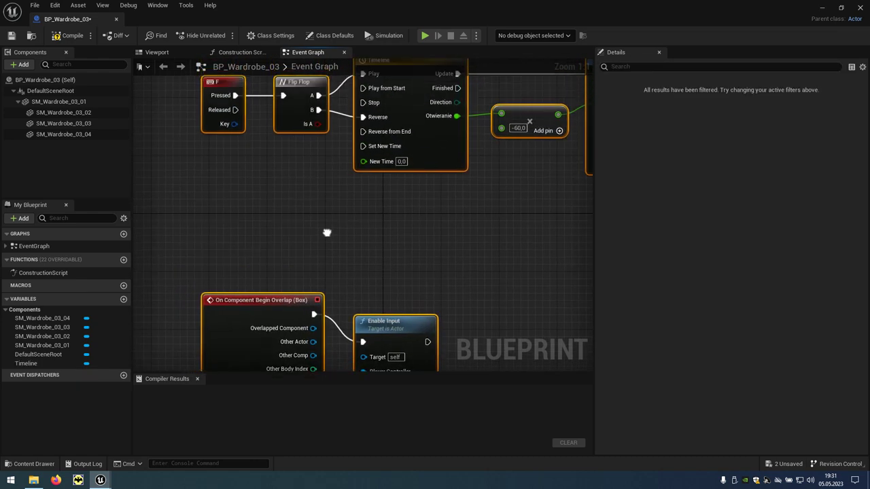
scroll(363, 277, "down", 1)
right_click_drag(403, 279, 265, 272)
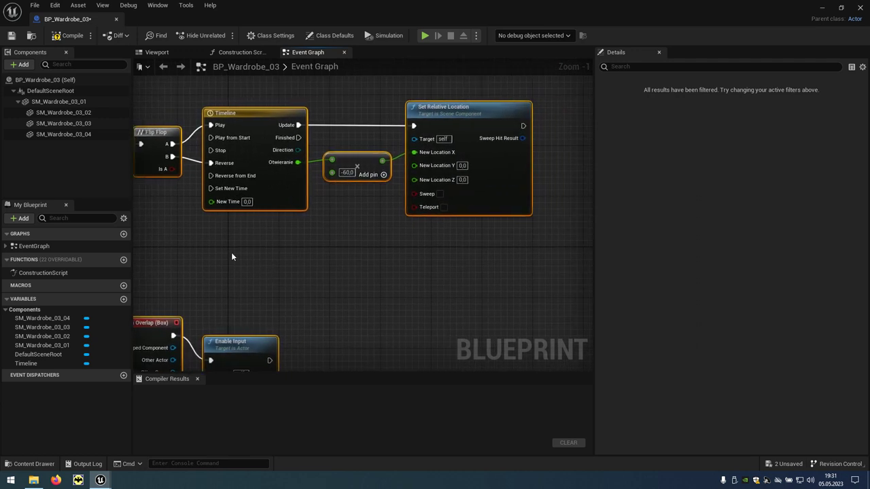
right_click_drag(231, 257, 352, 178)
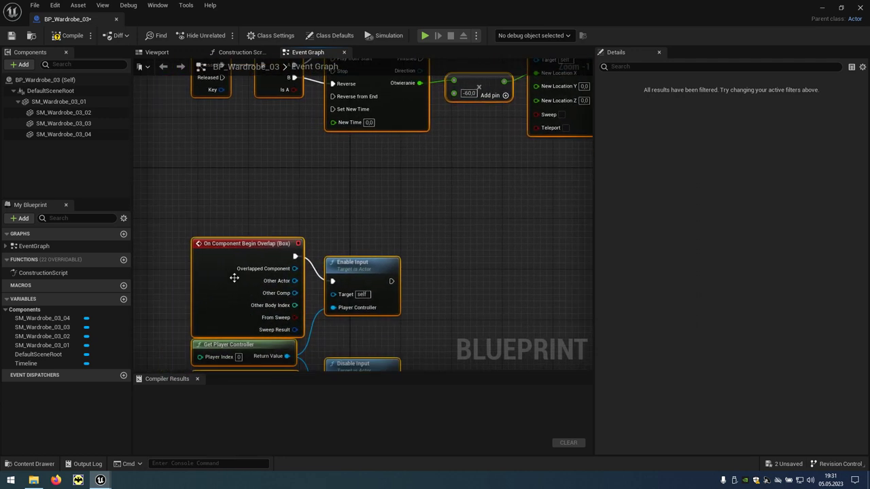
left_click(72, 36)
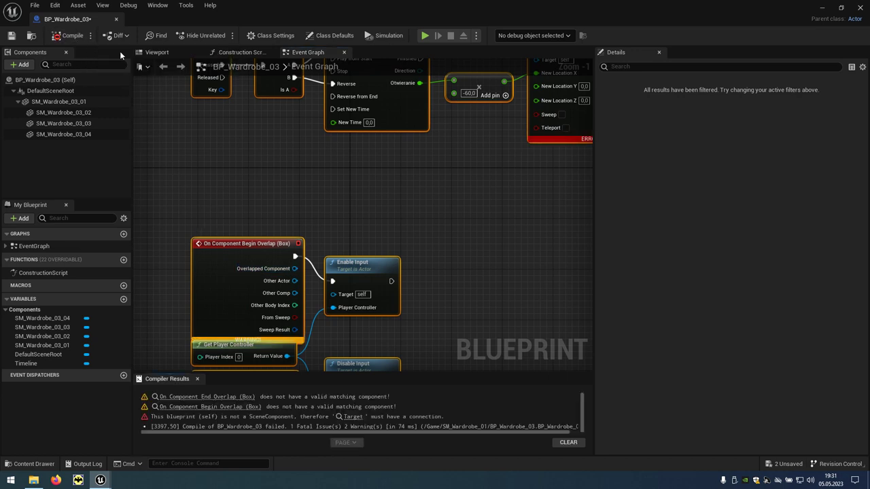
left_click(157, 55)
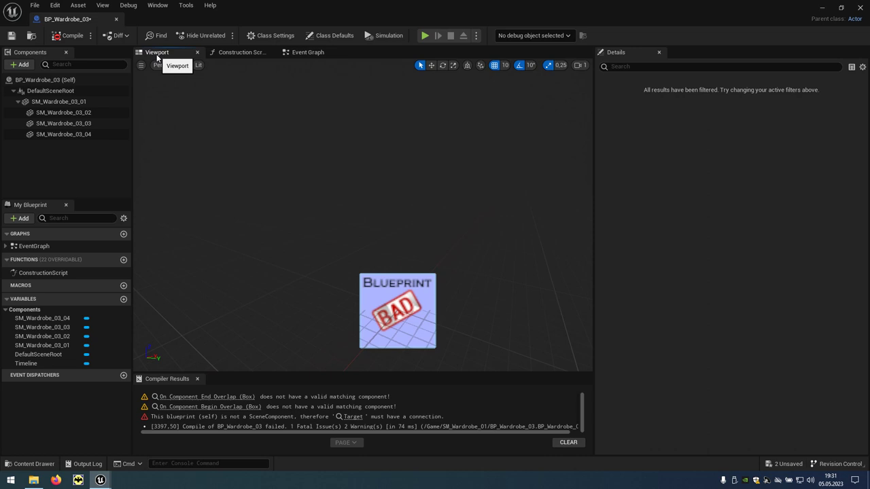
Add a Box Collision component under the root with Box Extent 100 on X, Y and Z
left_click(68, 80)
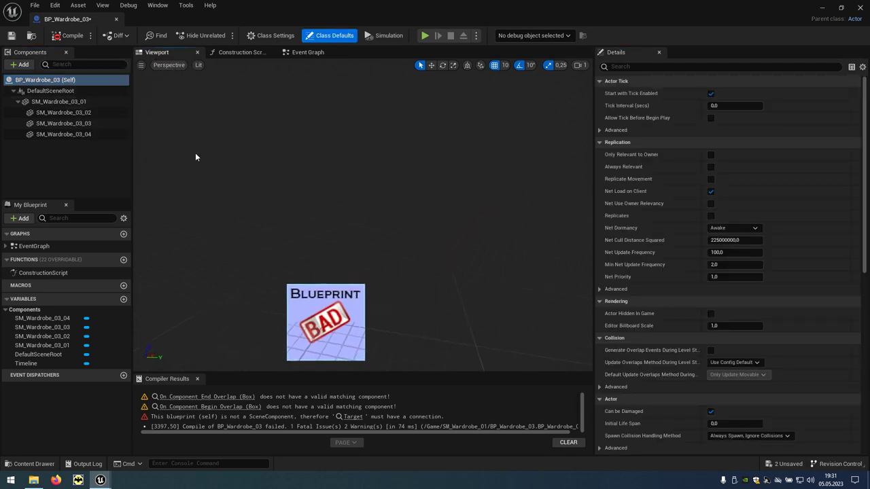
scroll(195, 153, "down", 2)
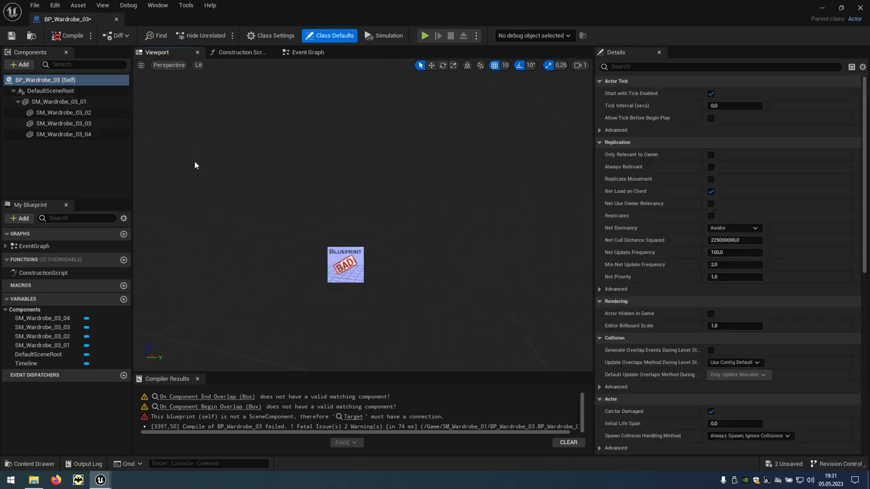
left_click(27, 65)
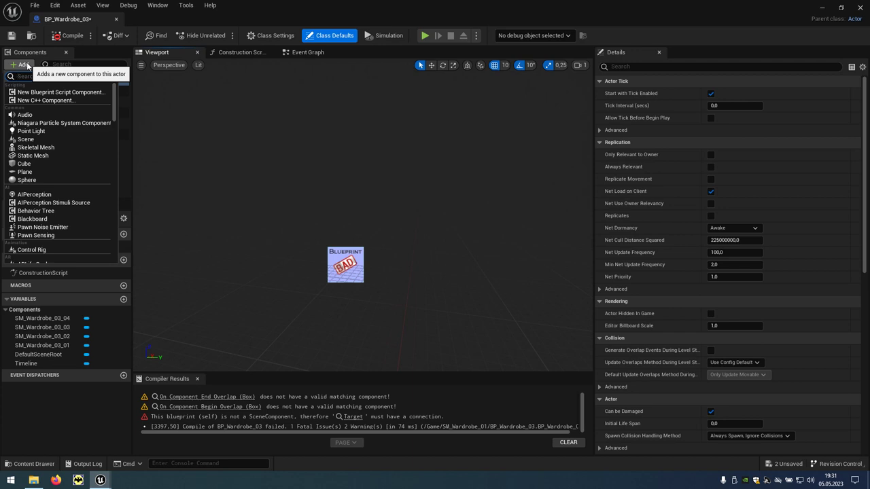
type("coll")
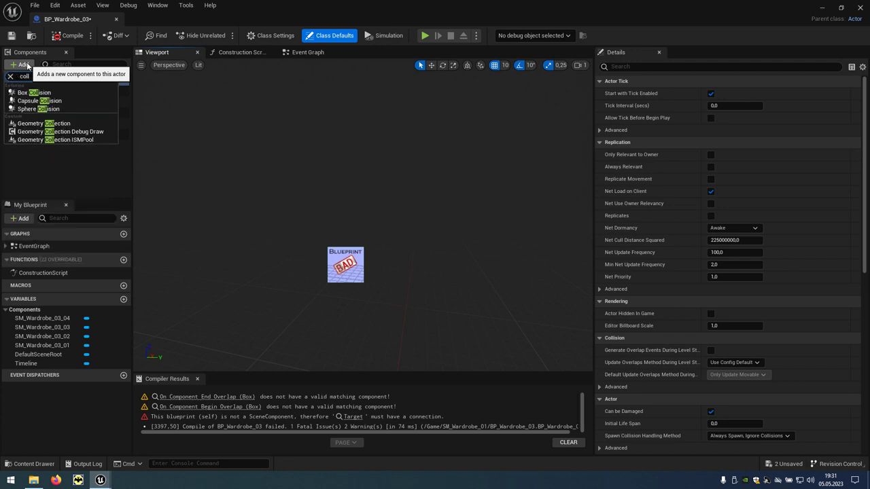
left_click(51, 93)
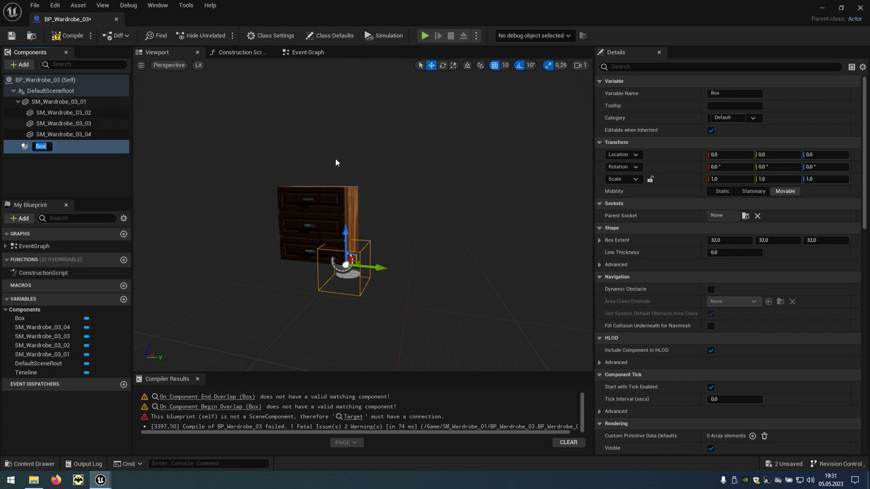
left_click(733, 240)
type("1")
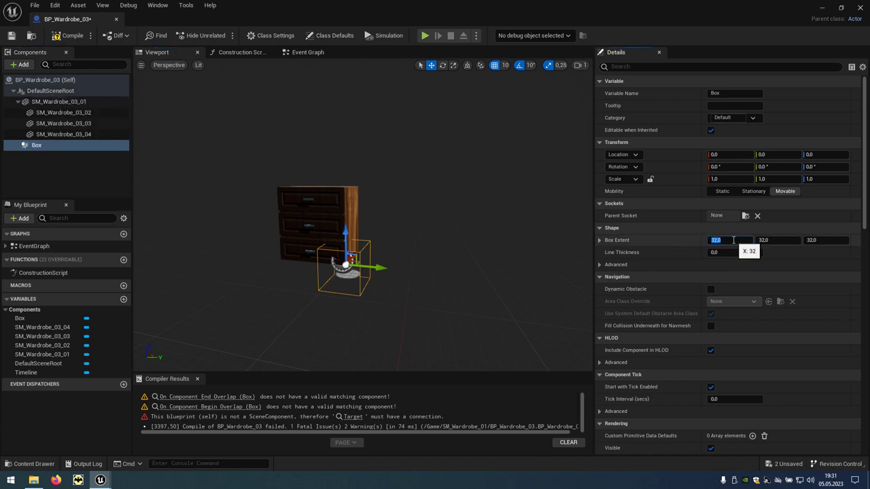
type("00")
key("Tab")
type("100")
key("Tab")
type("1")
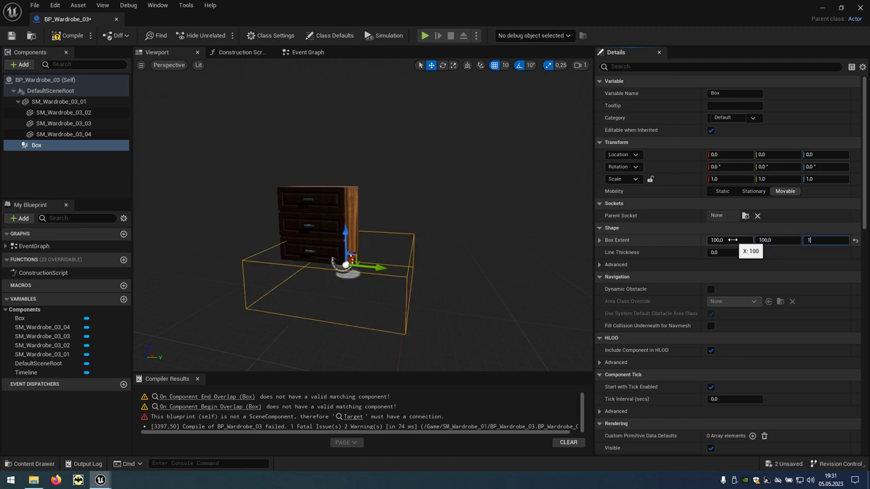
key("Return")
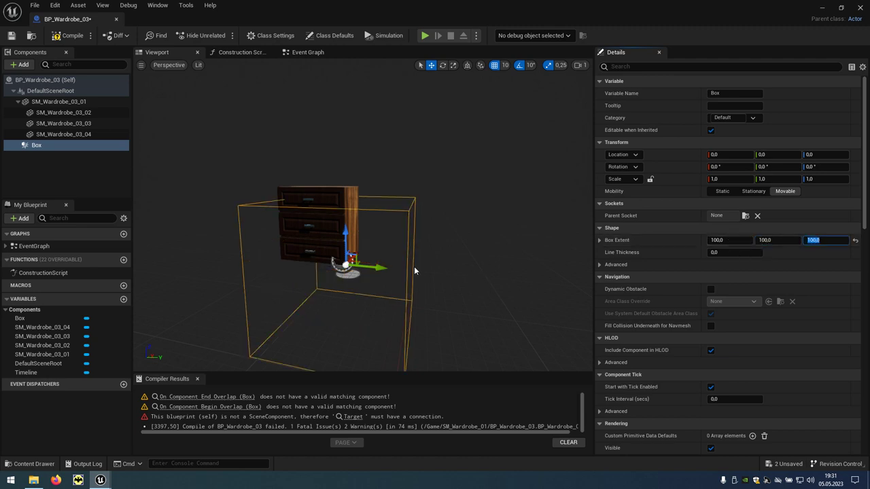
Move the trigger box in front of the cabinet to Y -60, Z 100
mouse_move(380, 269)
left_mouse_down()
mouse_move(341, 268)
mouse_move(324, 178)
mouse_move(309, 191)
mouse_move(319, 193)
mouse_move(320, 180)
left_mouse_up()
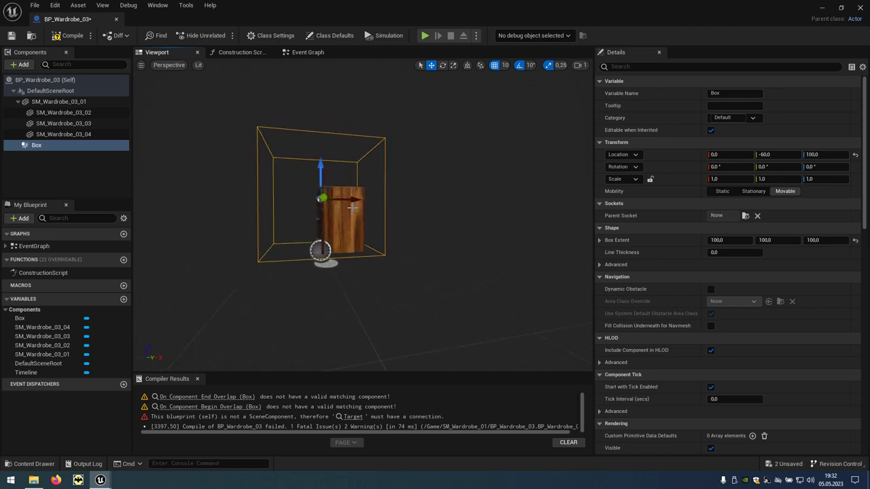
left_click_drag(352, 206, 309, 203, "alt")
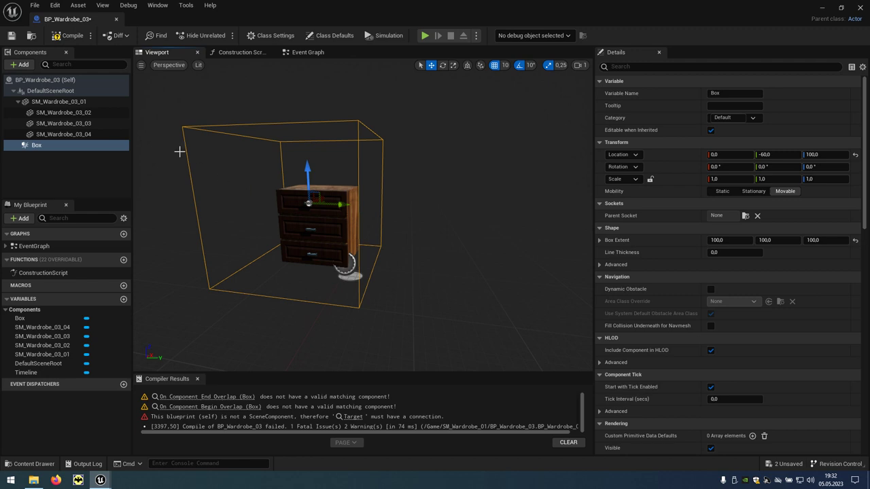
left_click(99, 115)
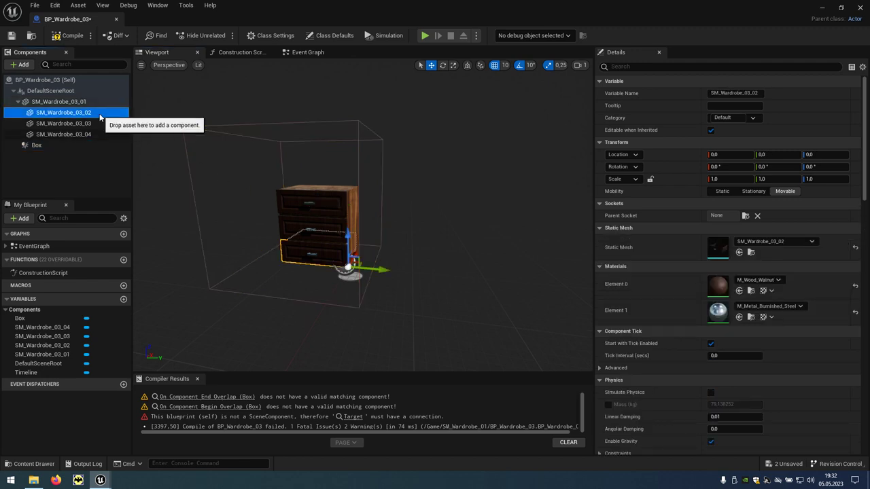
Wire an SM_Wardrobe_03_02 reference into Set Relative Location's Target pin after recompiling
left_click(94, 124)
left_click(95, 135)
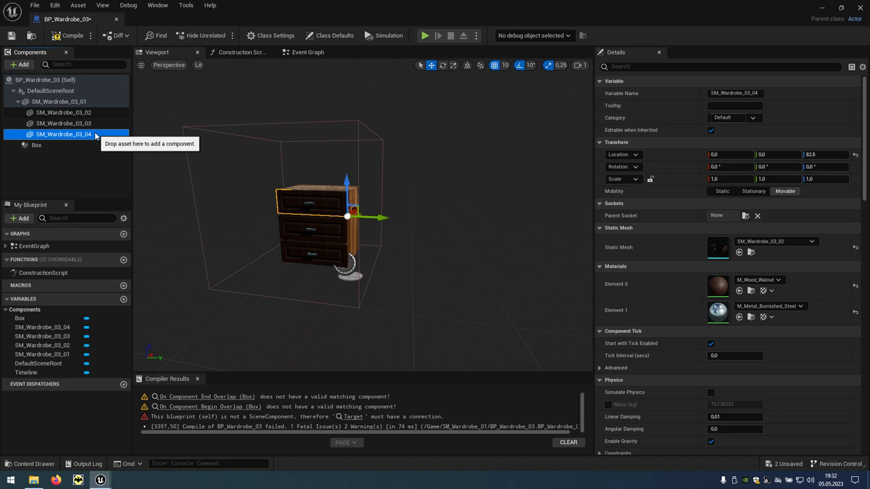
left_click(316, 58)
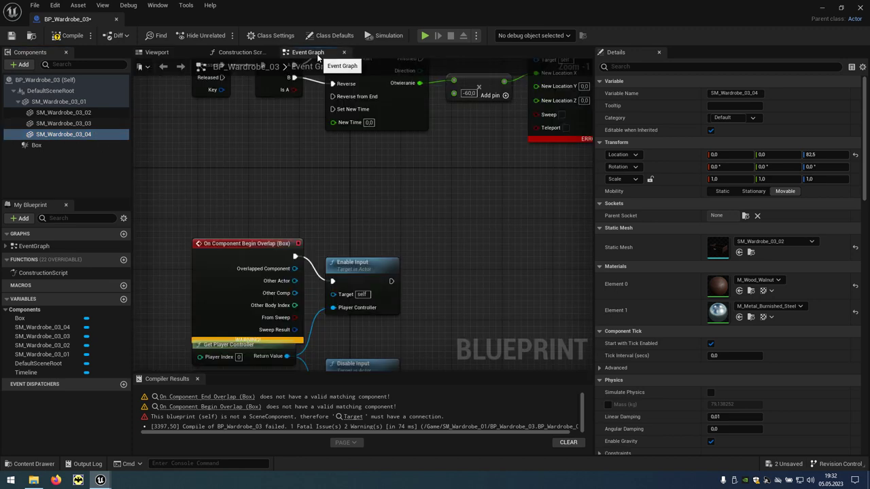
left_click(72, 36)
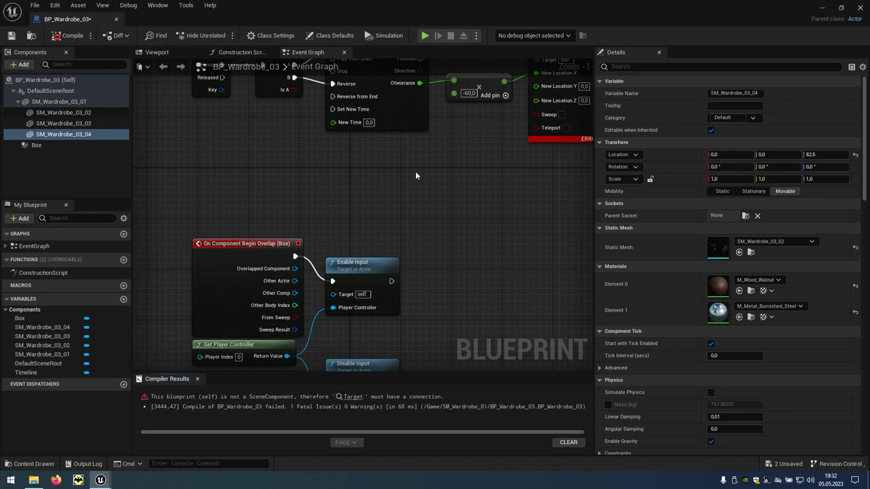
right_click_drag(416, 175, 287, 243)
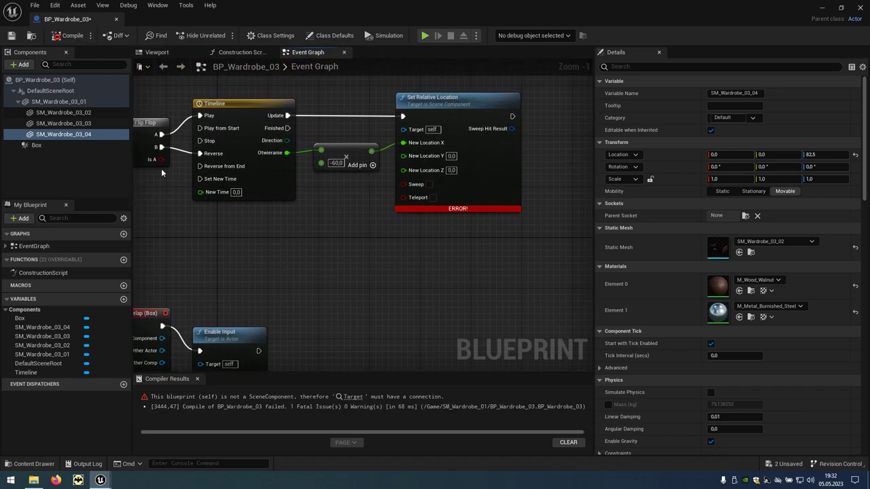
left_click_drag(84, 112, 222, 214)
mouse_move(276, 220)
left_mouse_down()
mouse_move(318, 220)
mouse_move(404, 129)
left_mouse_up()
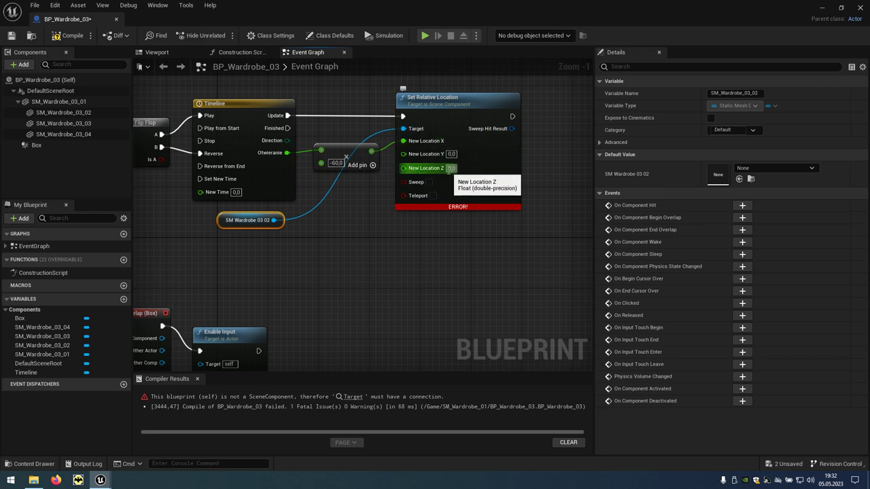
Duplicate the Set Relative Location node and set the copy's New Location Z to 41,25
left_click(75, 39)
right_click_drag(389, 255, 311, 252)
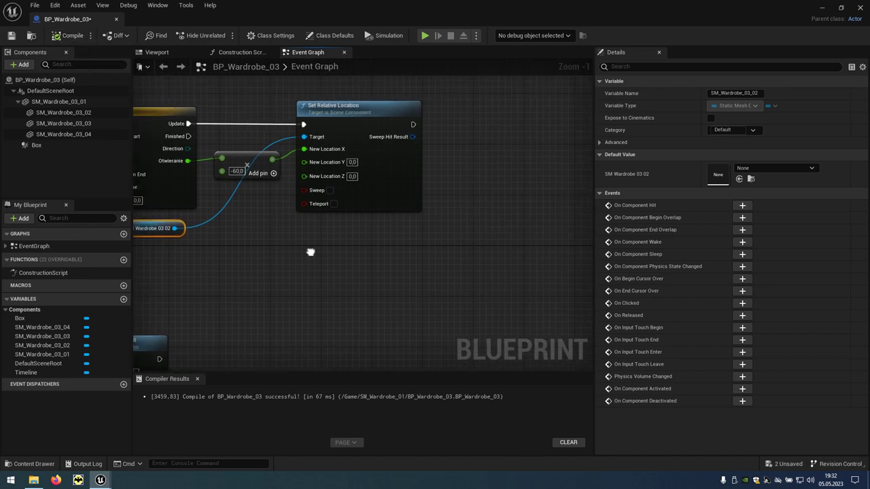
left_click(376, 111)
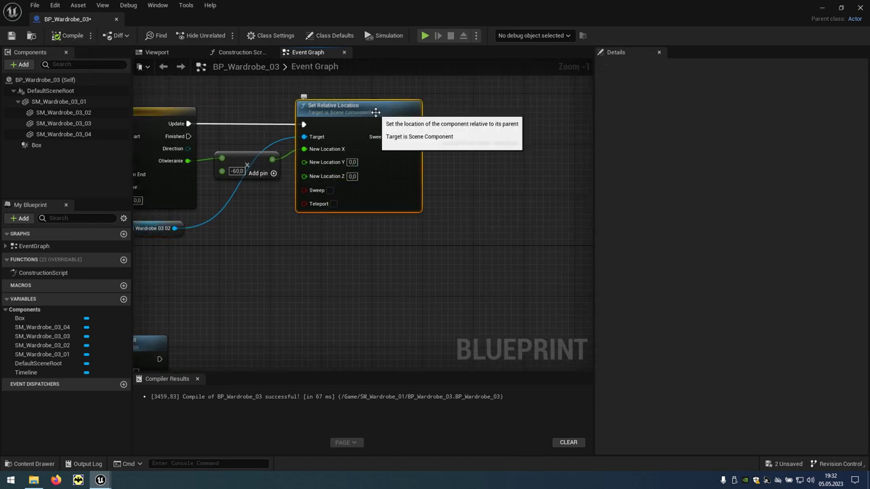
right_click(383, 115)
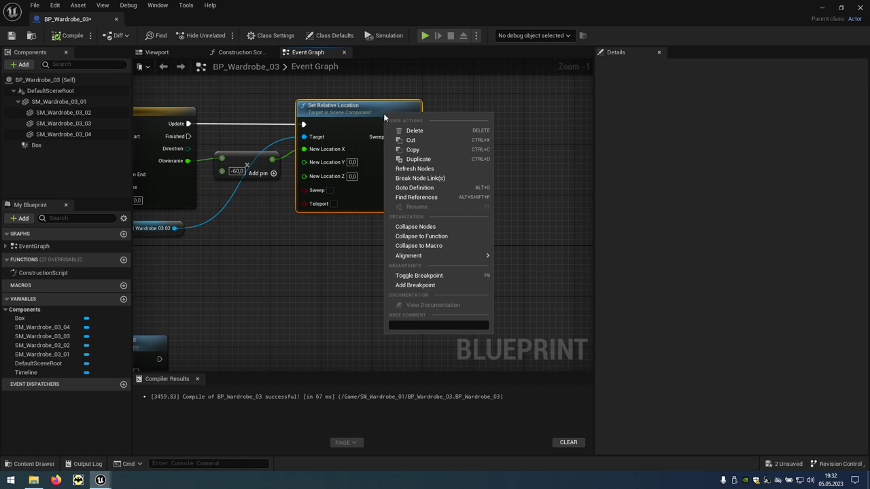
left_click(438, 160)
left_click_drag(468, 120, 519, 119)
left_click(491, 180)
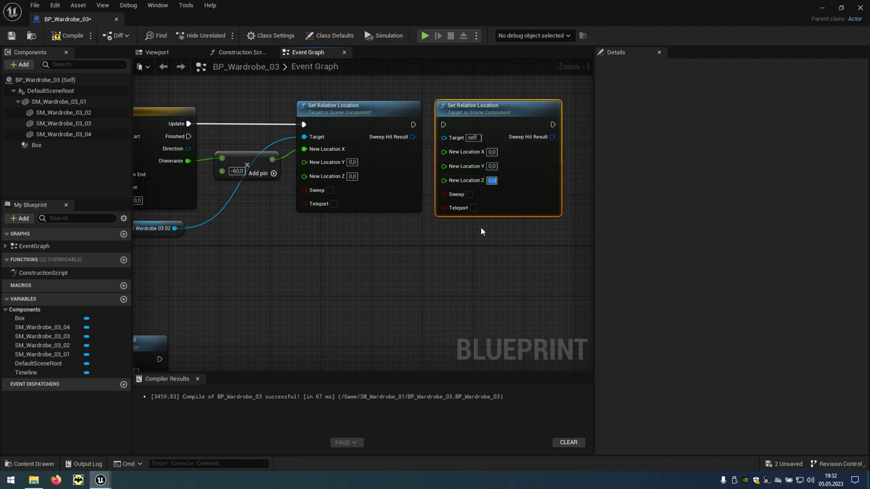
type("41,25")
key("Return")
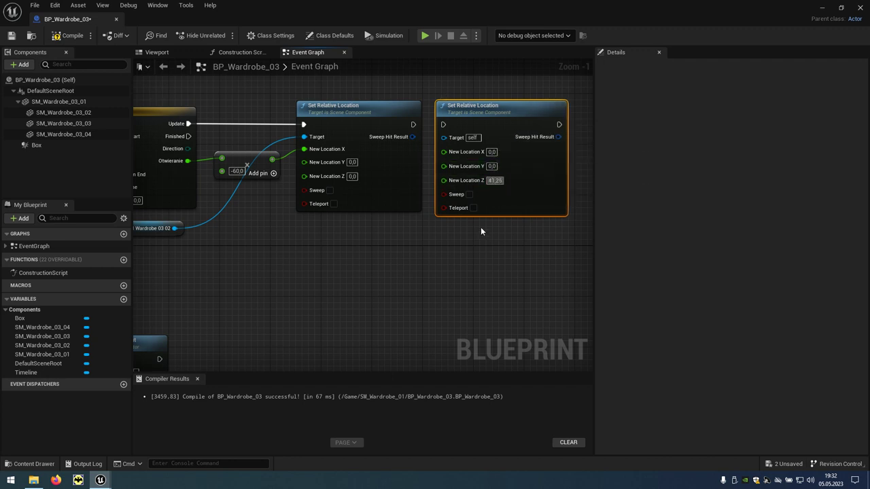
Duplicate it again and set the third node's Z to 82,5, double 41,25
right_click_drag(480, 231, 343, 237)
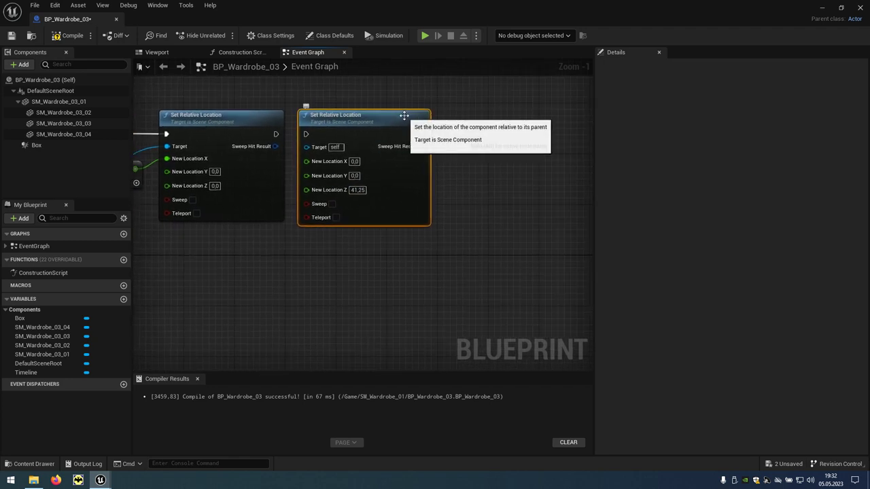
key("ctrl+d")
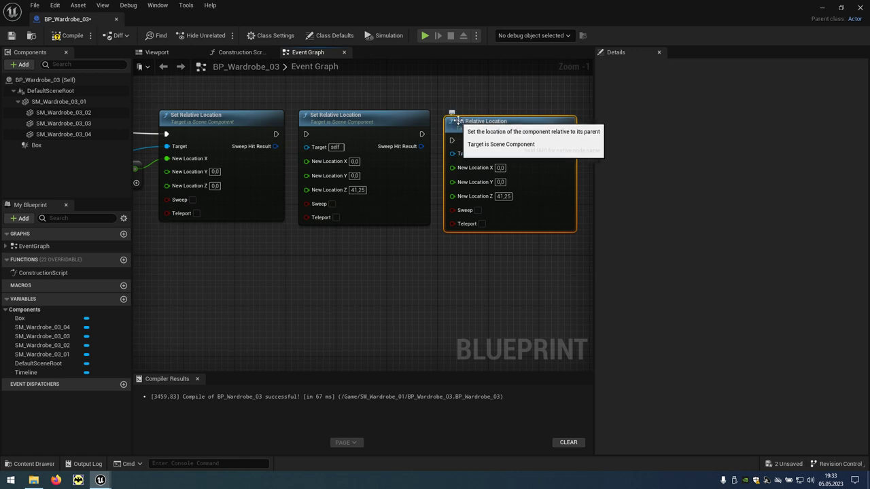
left_click_drag(461, 126, 469, 119)
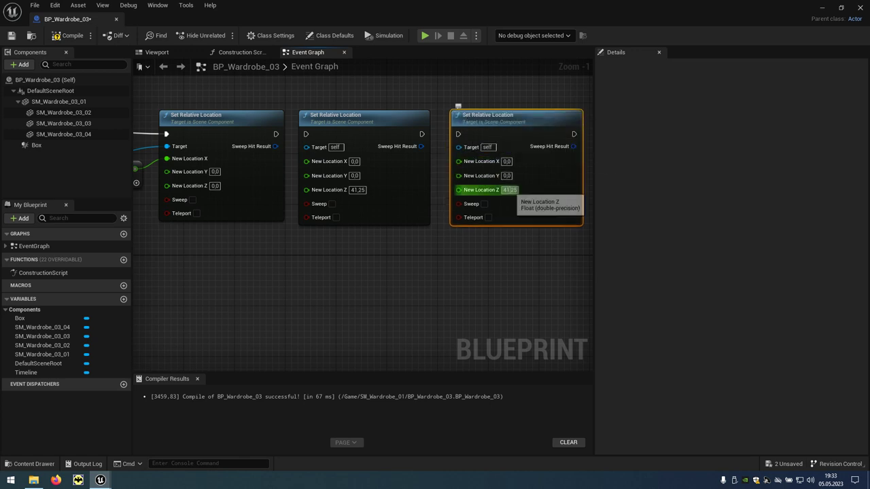
left_click(511, 190)
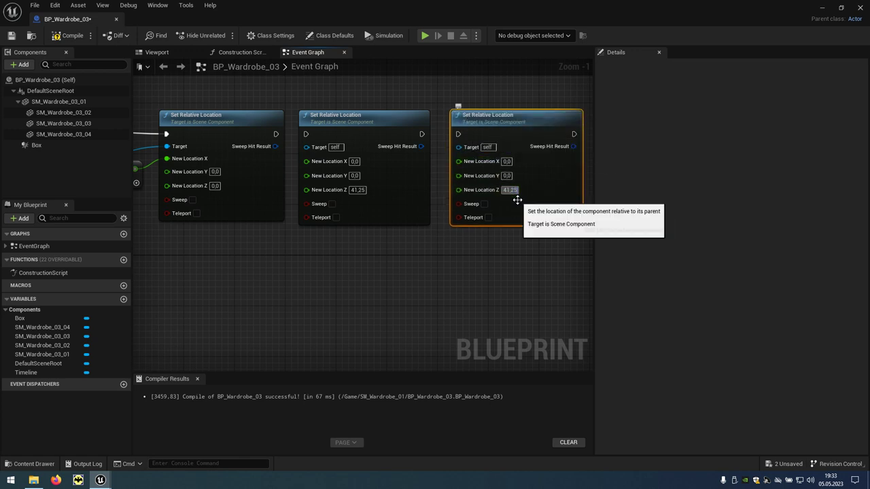
type("+2")
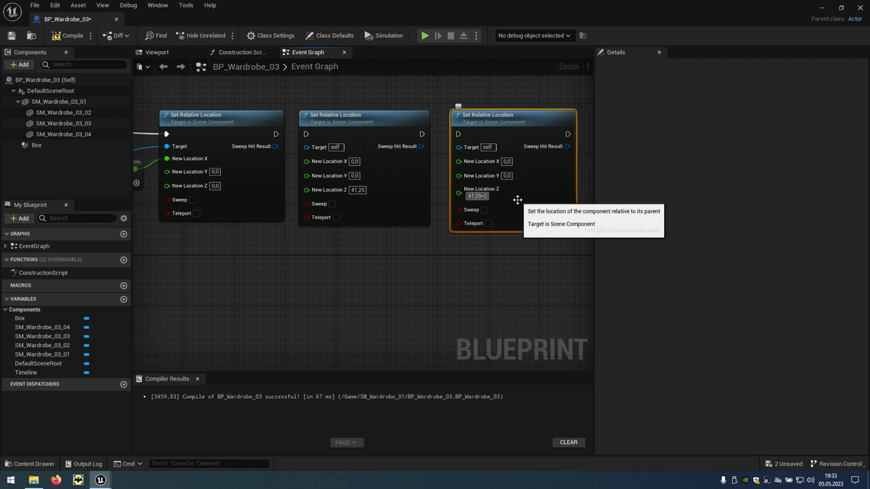
key("Return")
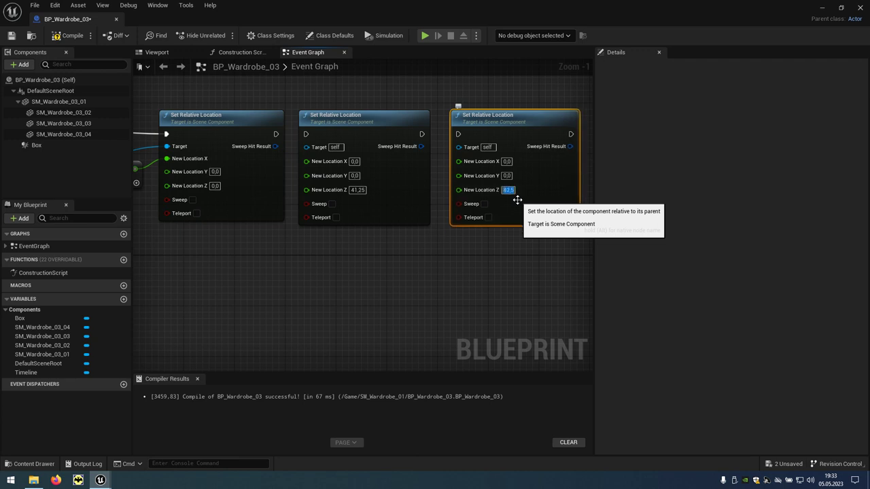
left_click_drag(421, 134, 424, 135)
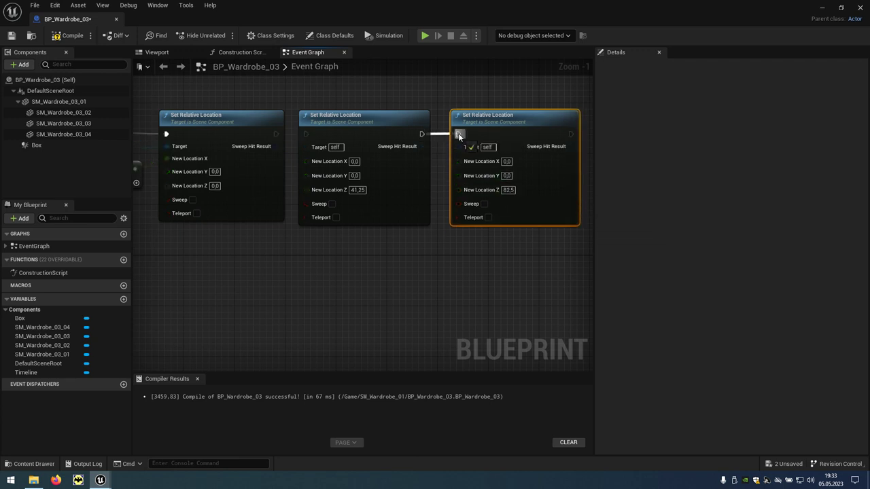
Chain the three location nodes and target drawers SM_Wardrobe_03_03 and SM_Wardrobe_03_04
left_click_drag(277, 135, 305, 135)
mouse_move(276, 227)
right_mouse_down()
mouse_move(315, 254)
mouse_move(369, 259)
right_mouse_up()
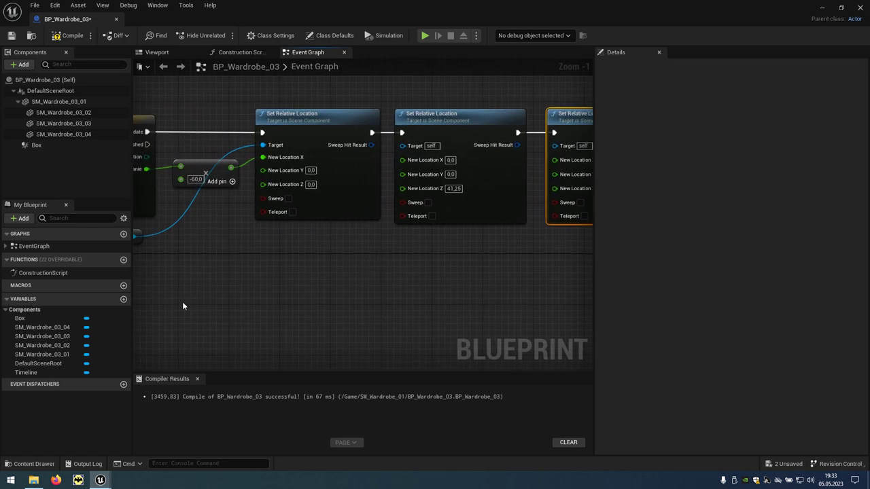
left_click_drag(63, 123, 289, 236)
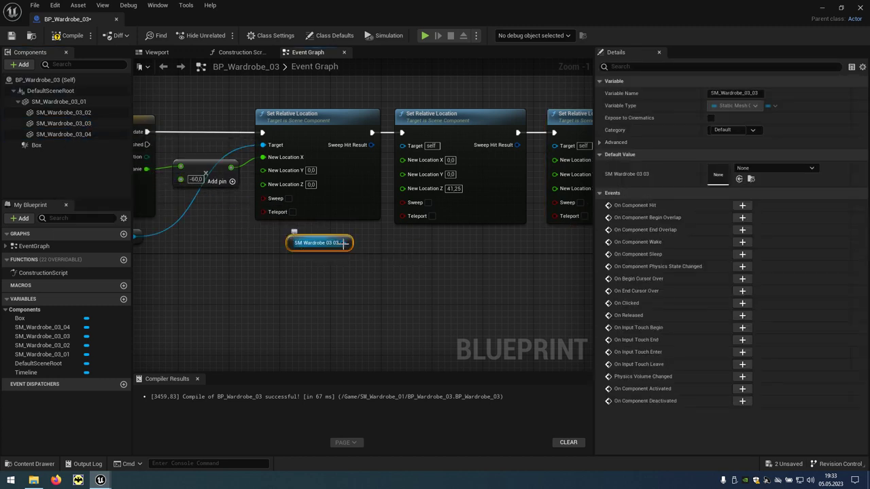
mouse_move(350, 242)
left_mouse_down()
mouse_move(380, 214)
mouse_move(402, 146)
left_mouse_up()
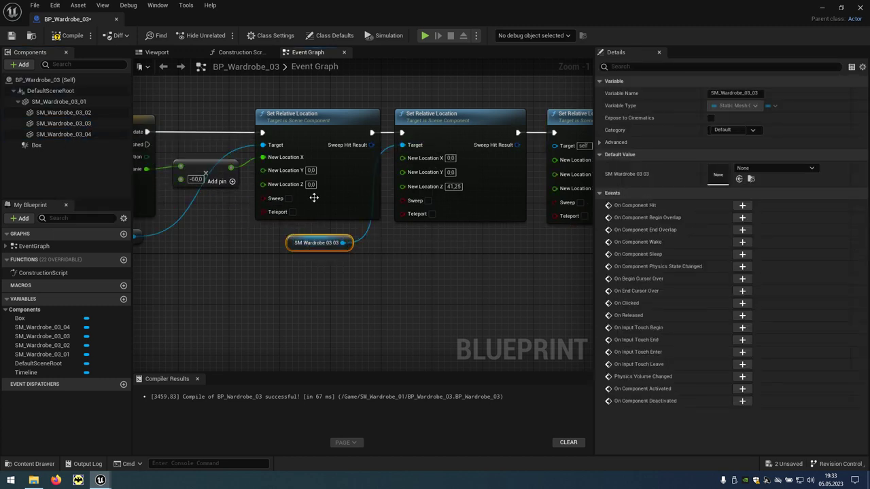
left_click_drag(85, 137, 457, 249)
right_click_drag(537, 248, 485, 251)
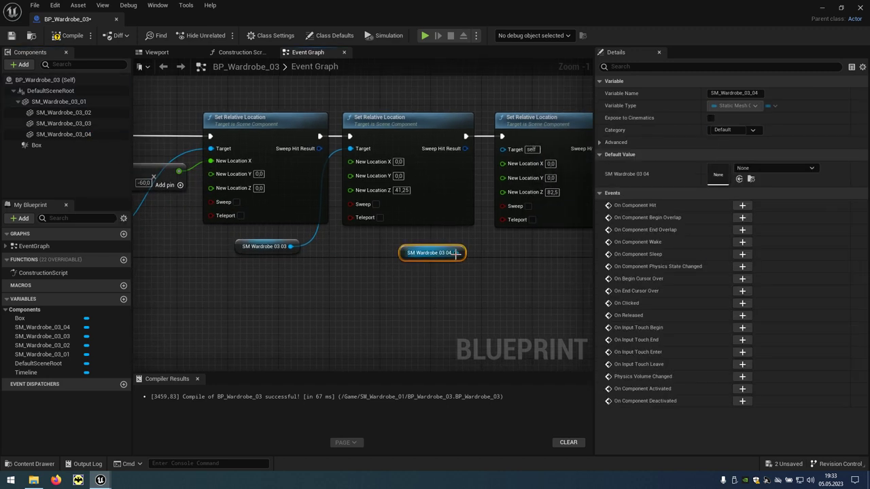
left_click_drag(460, 253, 504, 149)
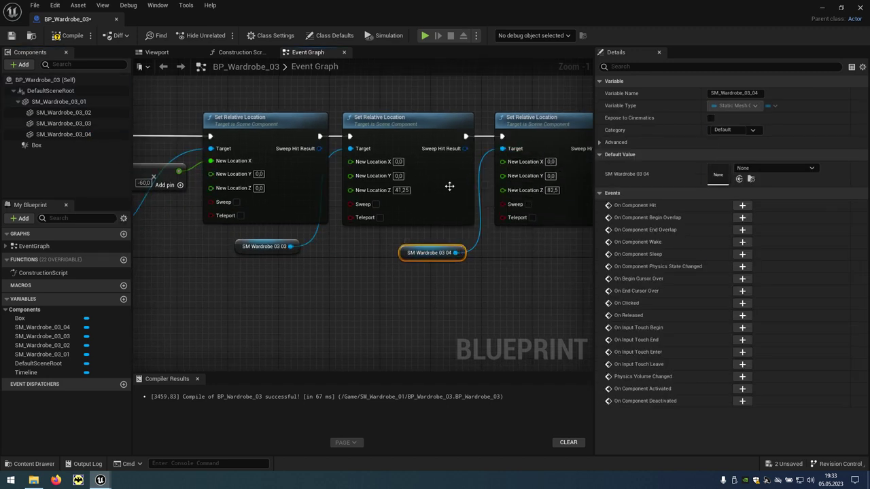
Feed the slide offset into both new nodes' New Location X and compile successfully
right_click_drag(338, 272, 379, 276)
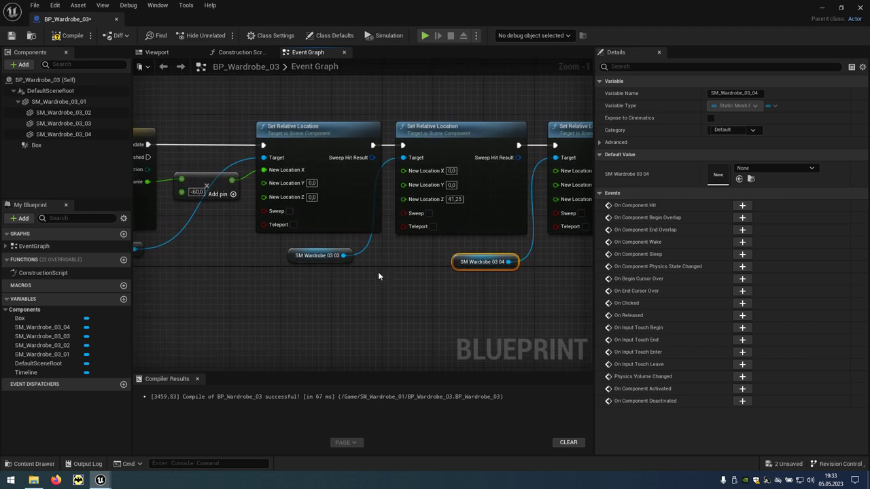
left_click_drag(231, 180, 403, 171)
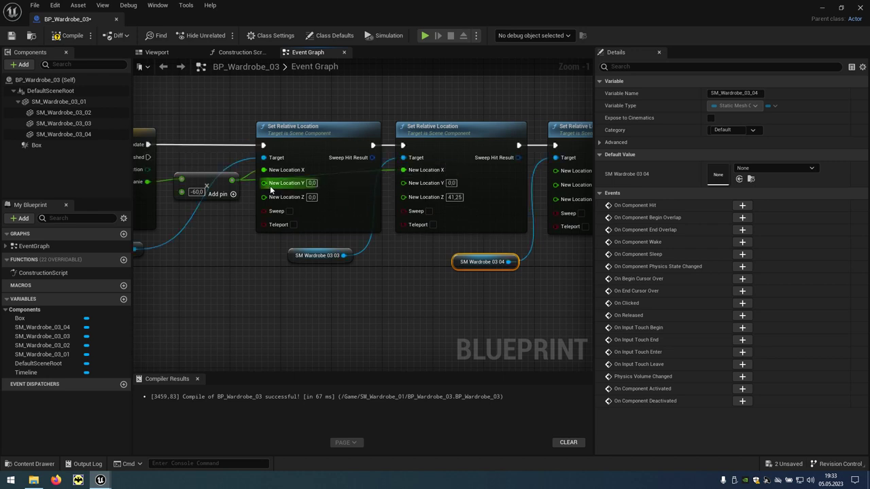
left_click_drag(231, 180, 554, 170)
scroll(496, 293, "down", 2)
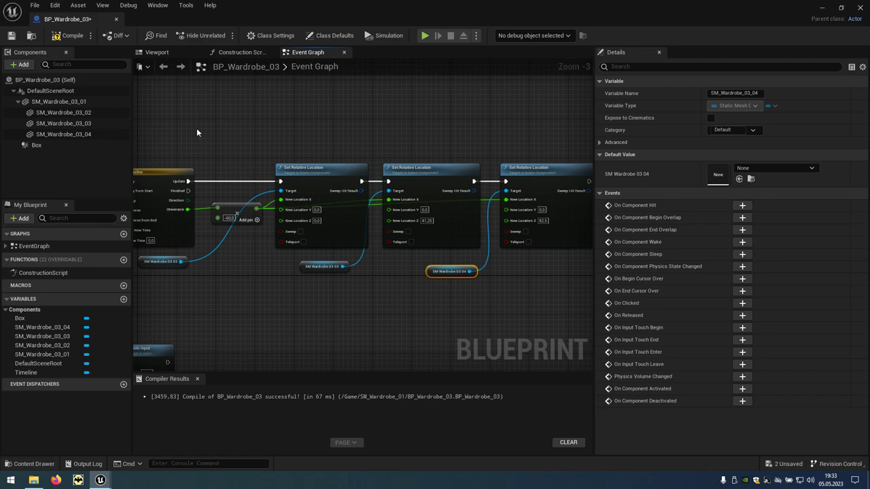
left_click(69, 35)
Place BP_Wardrobe_03 in Map_Room_01 at X -20, Y 780, rotated about 90 degrees
left_click(860, 8)
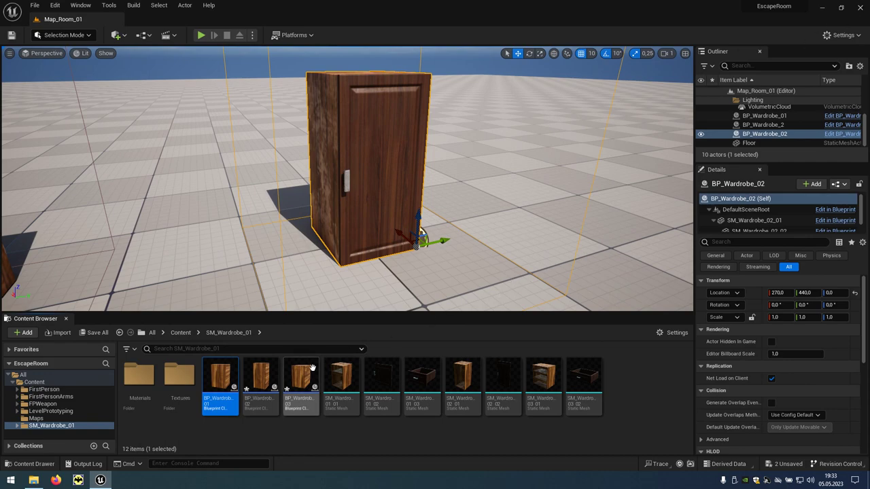
left_click_drag(301, 377, 670, 233)
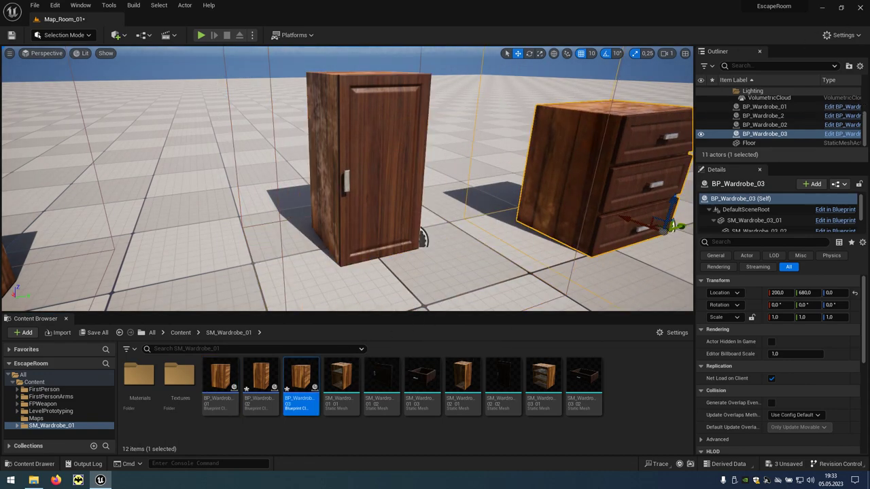
key("f")
mouse_move(351, 217)
left_mouse_down()
mouse_move(367, 197)
mouse_move(504, 214)
left_mouse_up()
key("e")
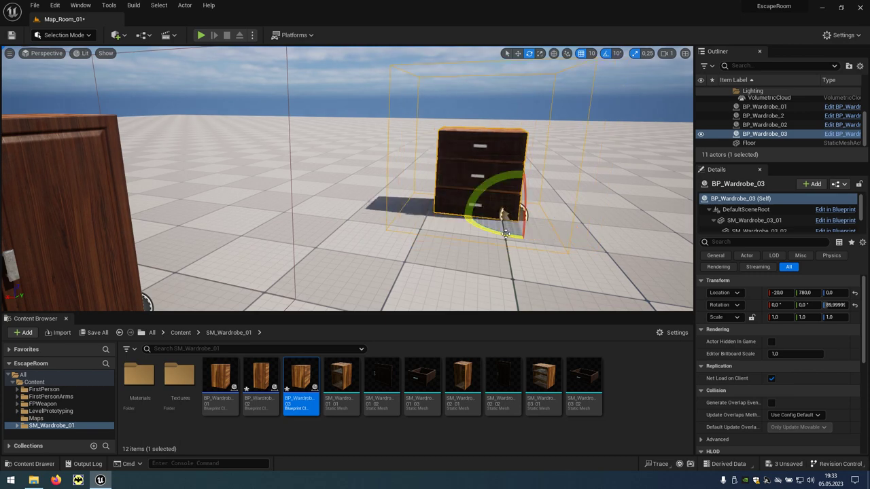
left_click(201, 36)
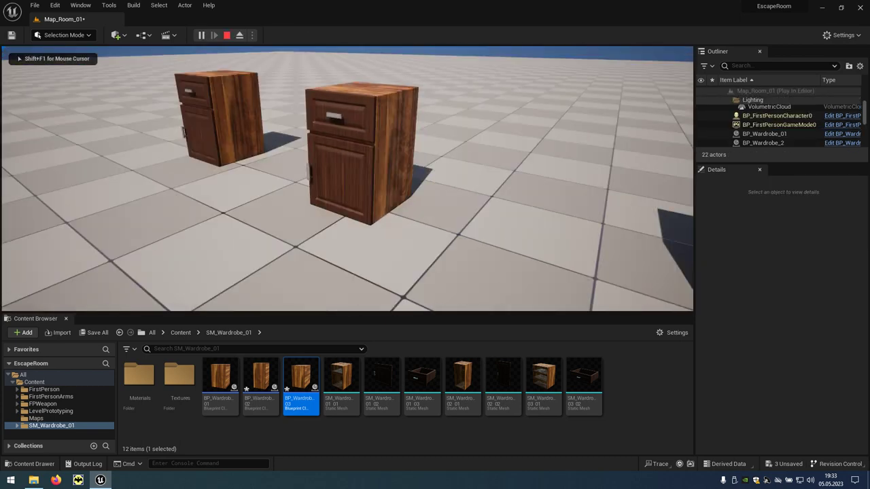
Playtest opening the cabinet and tall wardrobe doors and sliding out the chest's drawers, then stop
key("w")
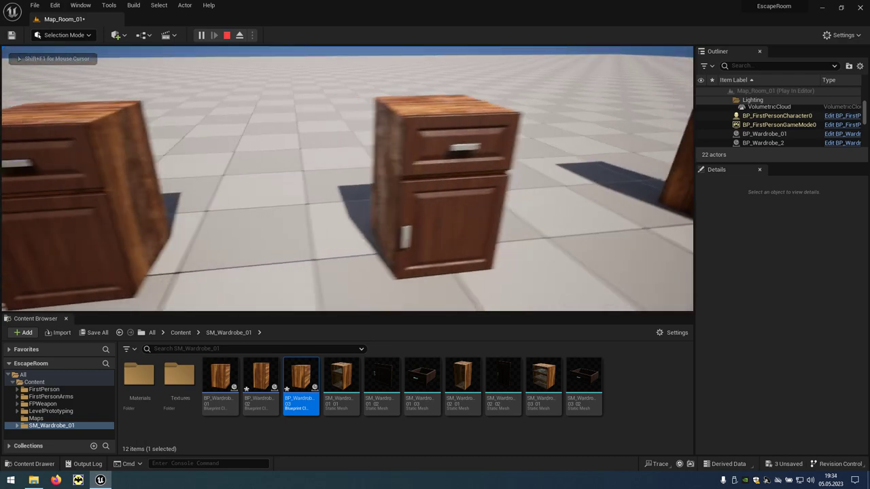
key("e")
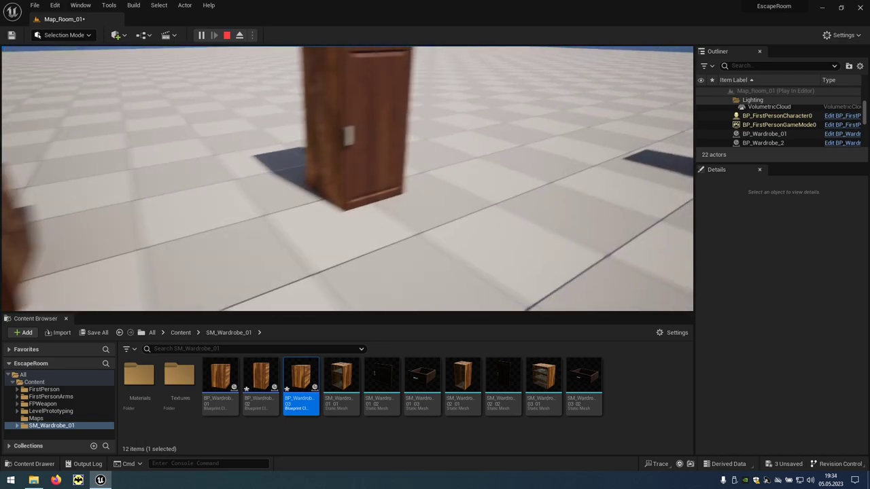
key("w")
key("e")
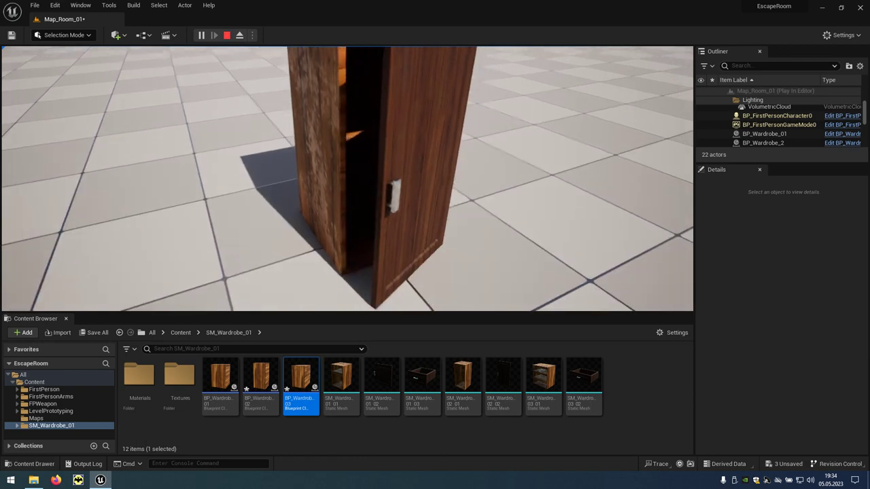
key("w")
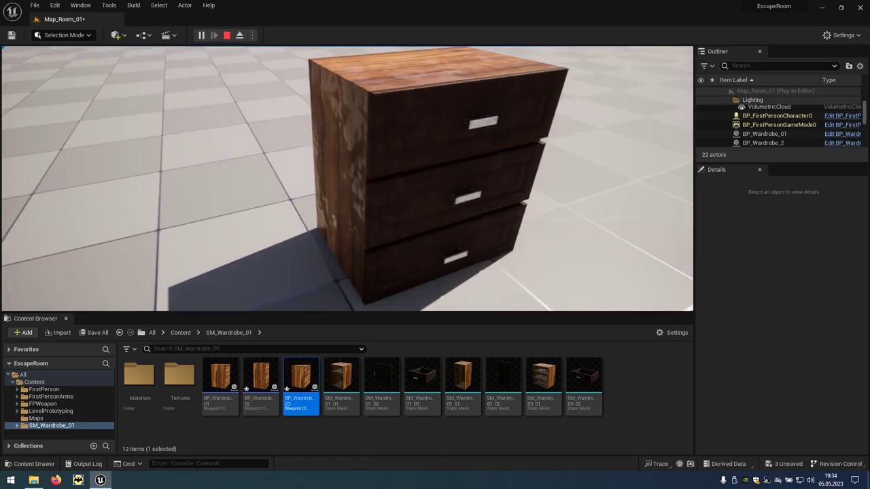
key("e")
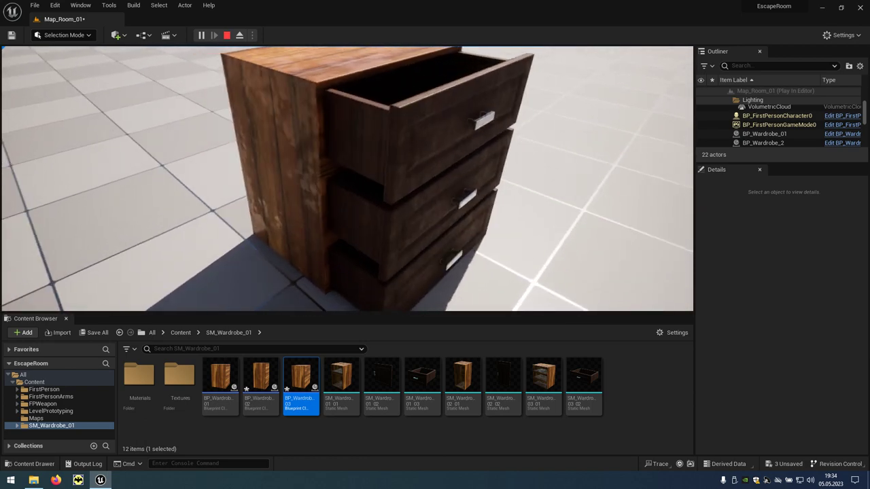
key("w")
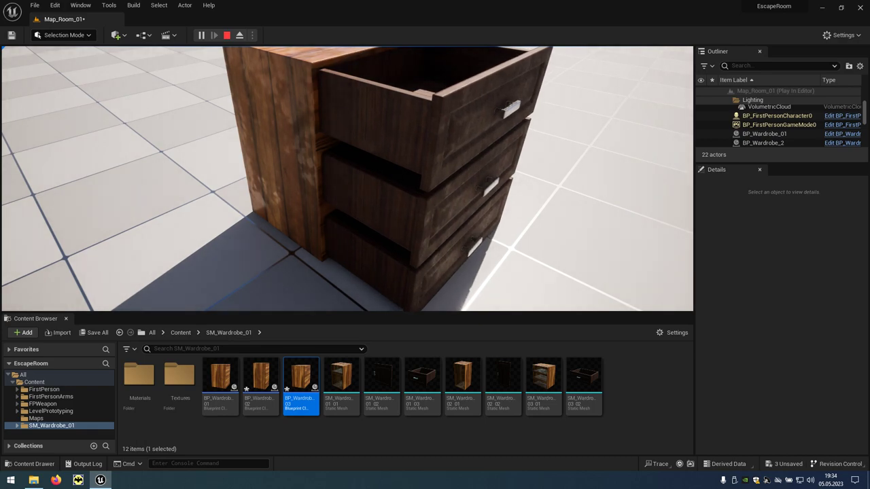
key("Escape")
key("f")
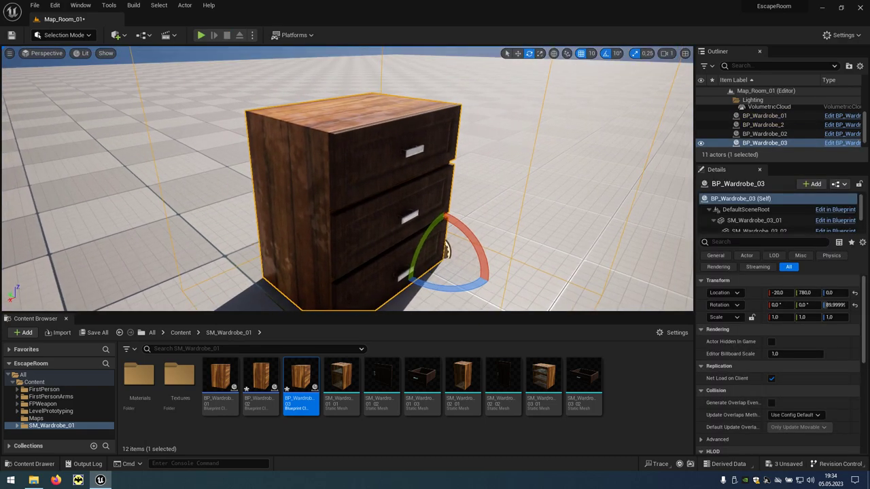